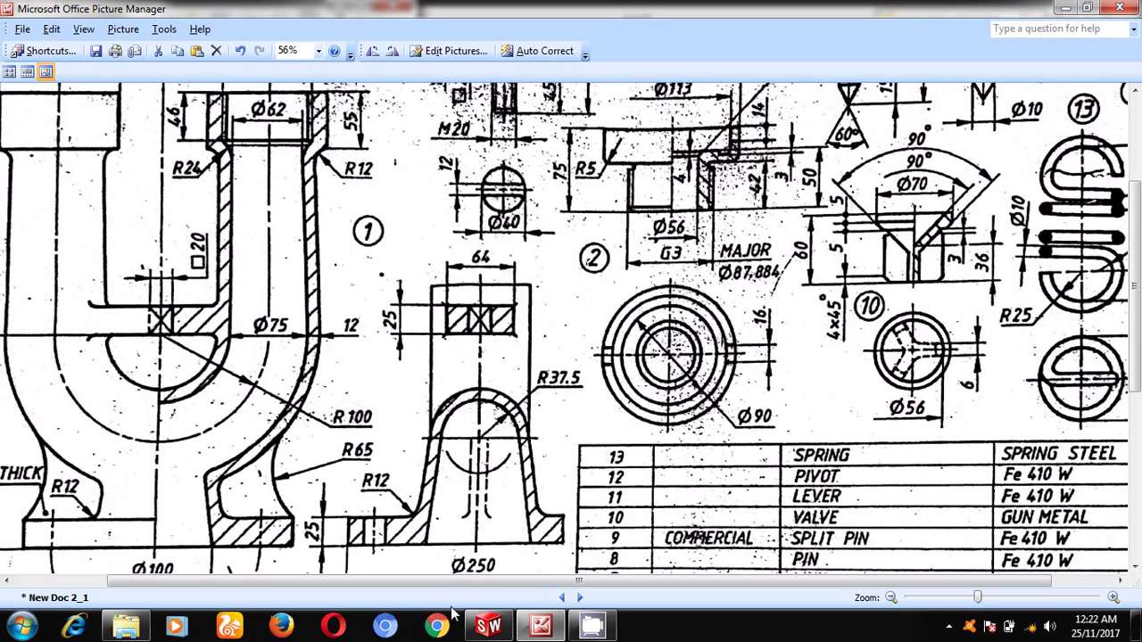
# - Bring the SolidWorks part Part20 to the front after reviewing the valve drawing
pyautogui.click(488, 626)
# - View the Front Plane face-on and sketch a vertical centreline up from the origin
pyautogui.click(67, 265)
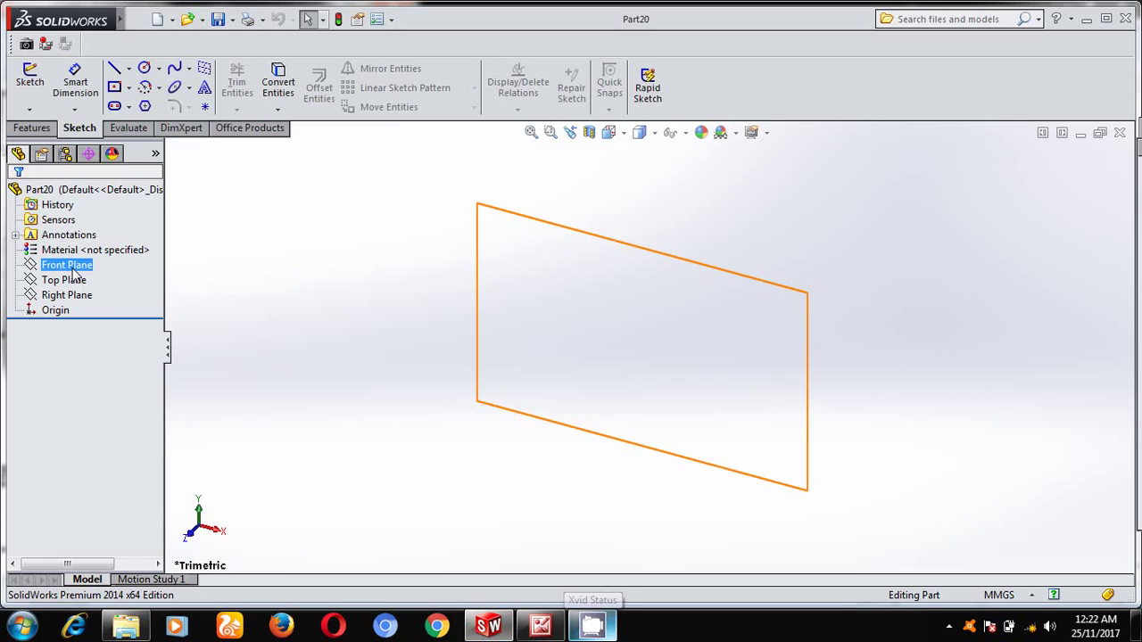
pyautogui.rightClick(73, 272)
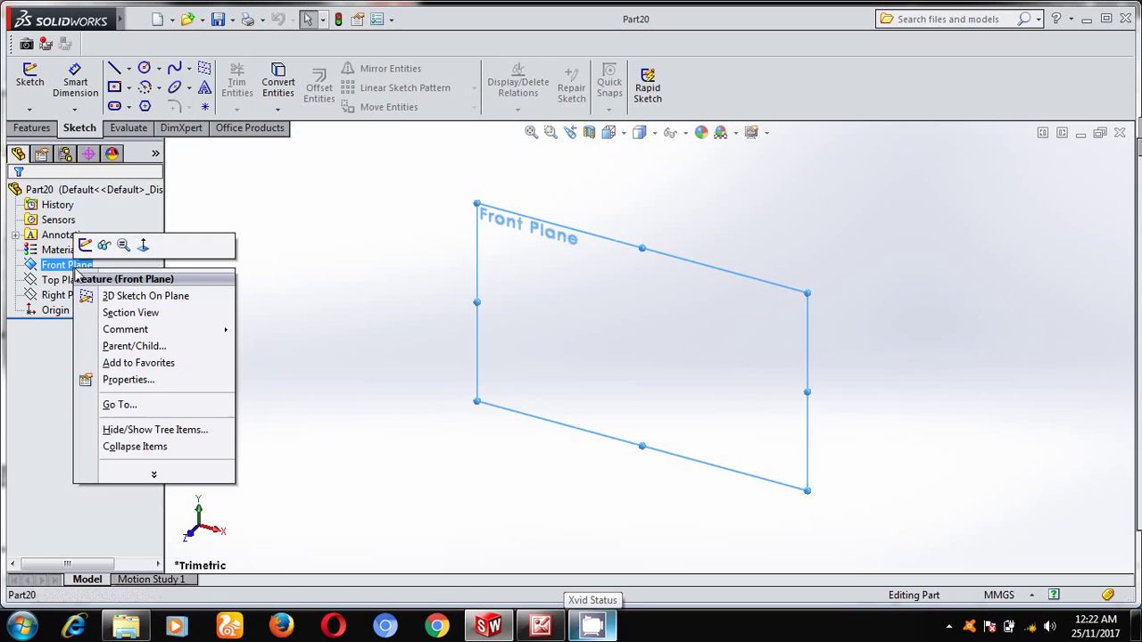
pyautogui.click(143, 247)
pyautogui.click(128, 68)
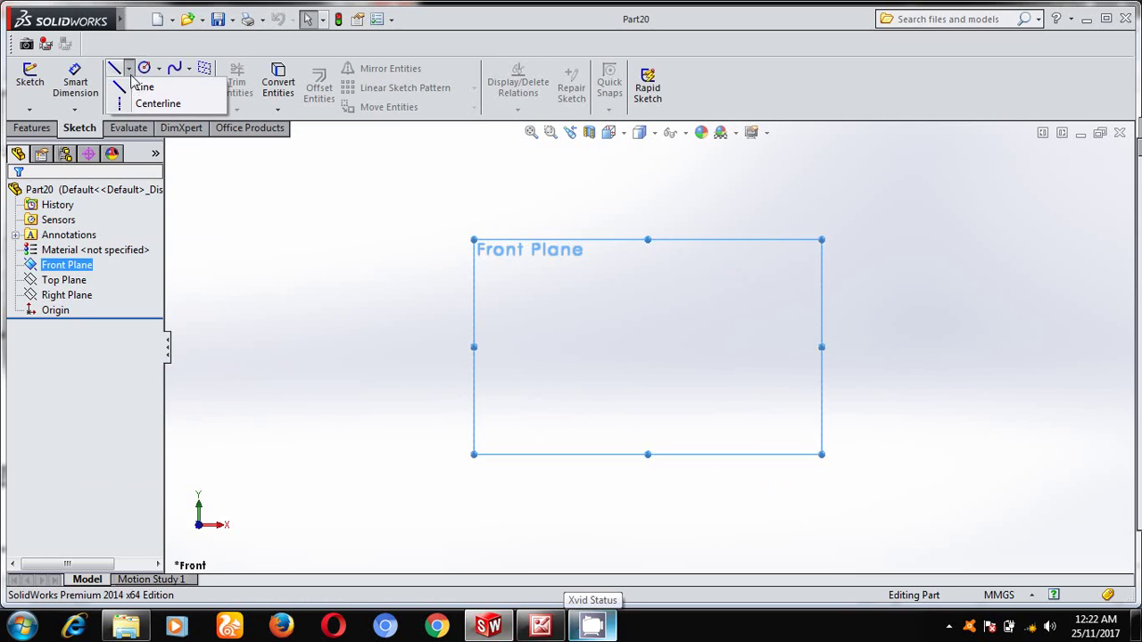
pyautogui.click(144, 104)
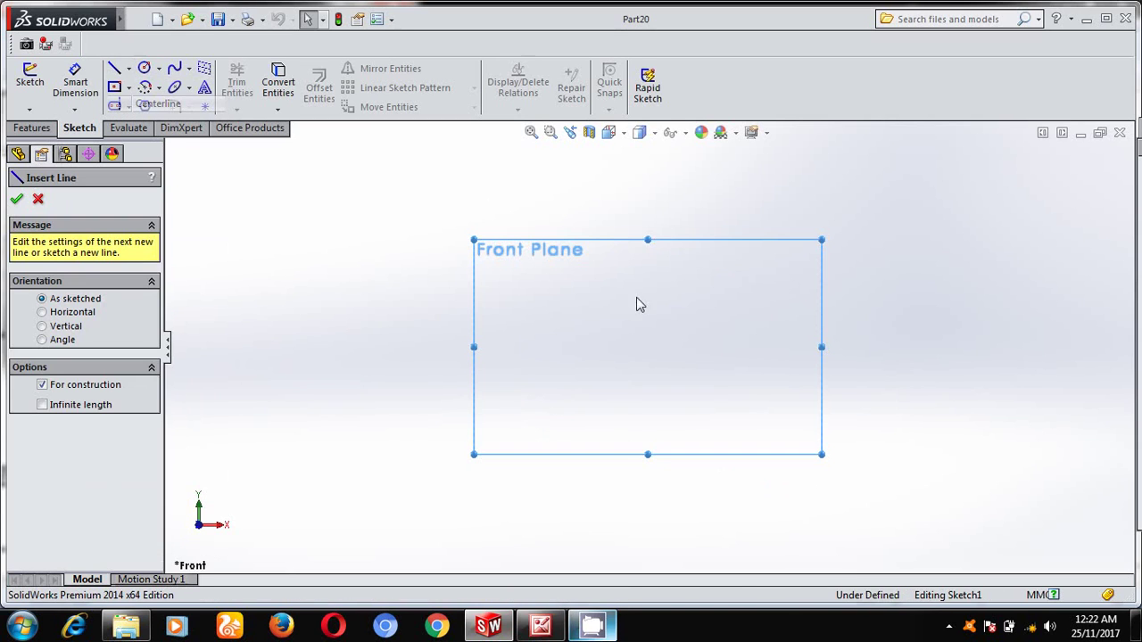
pyautogui.click(649, 347)
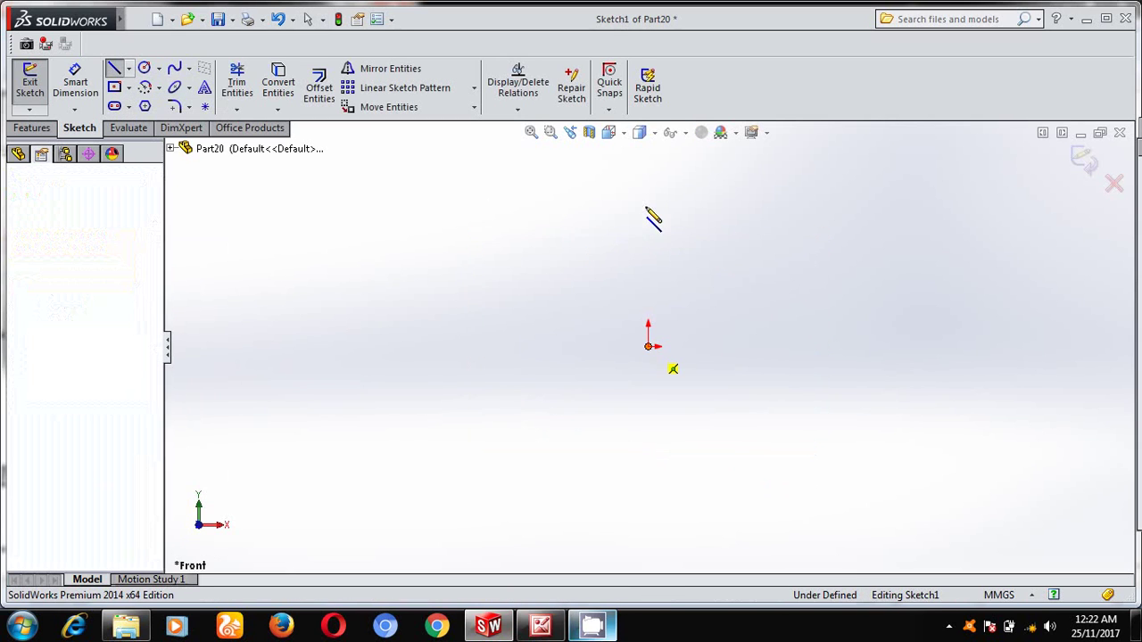
pyautogui.click(649, 194)
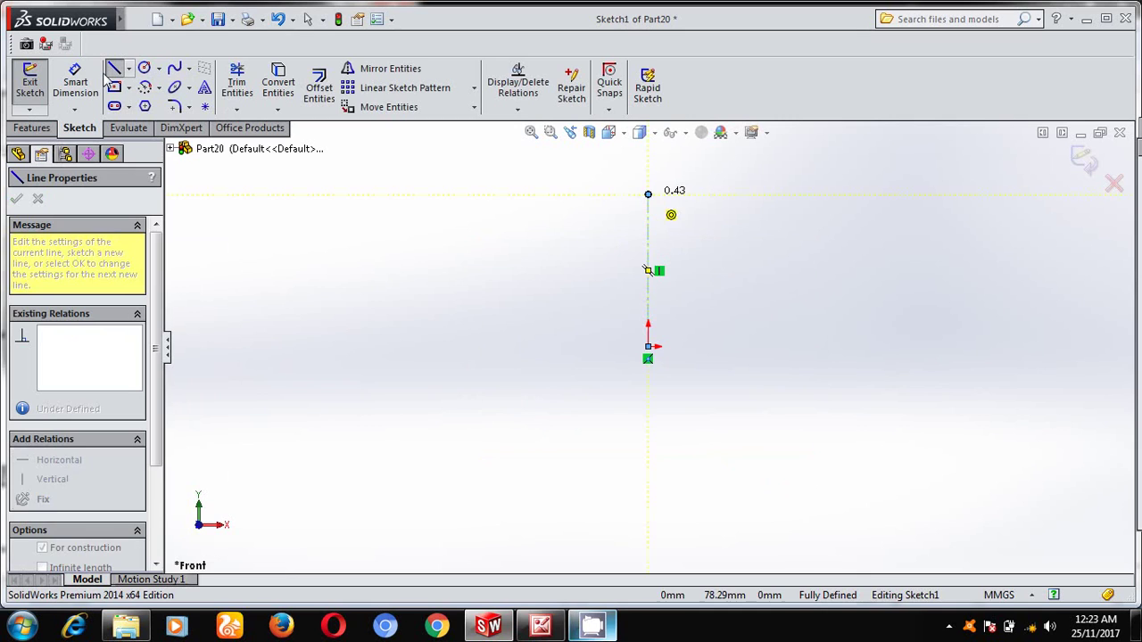
# - Dimension the centreline to 60 mm, then recheck the valve drawing
pyautogui.click(77, 83)
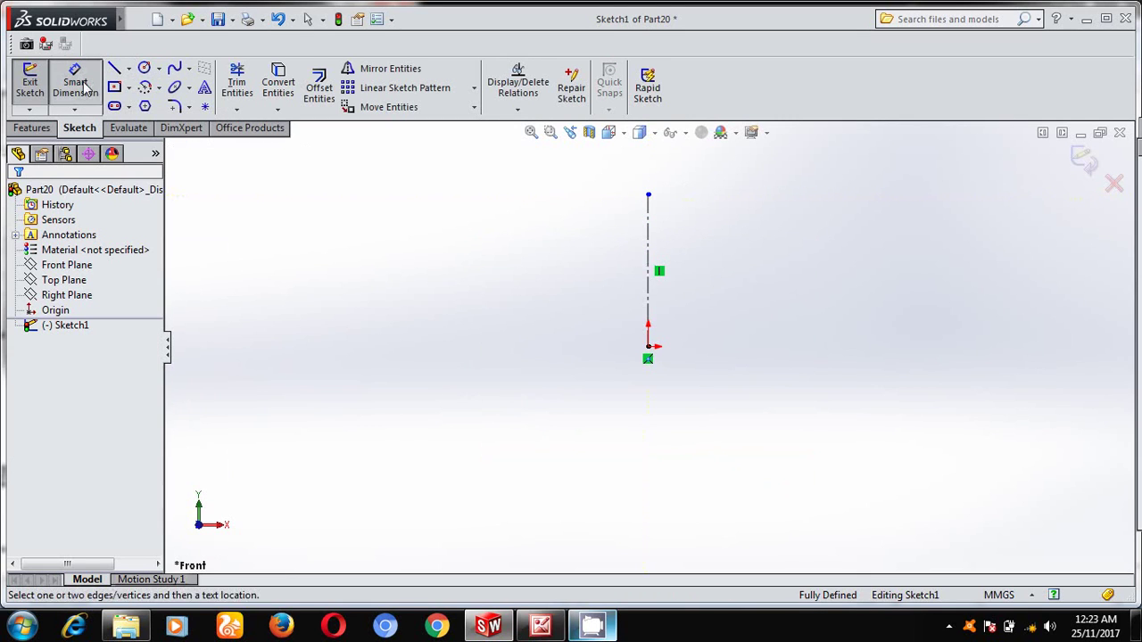
pyautogui.click(648, 253)
pyautogui.click(612, 260)
pyautogui.write('60')
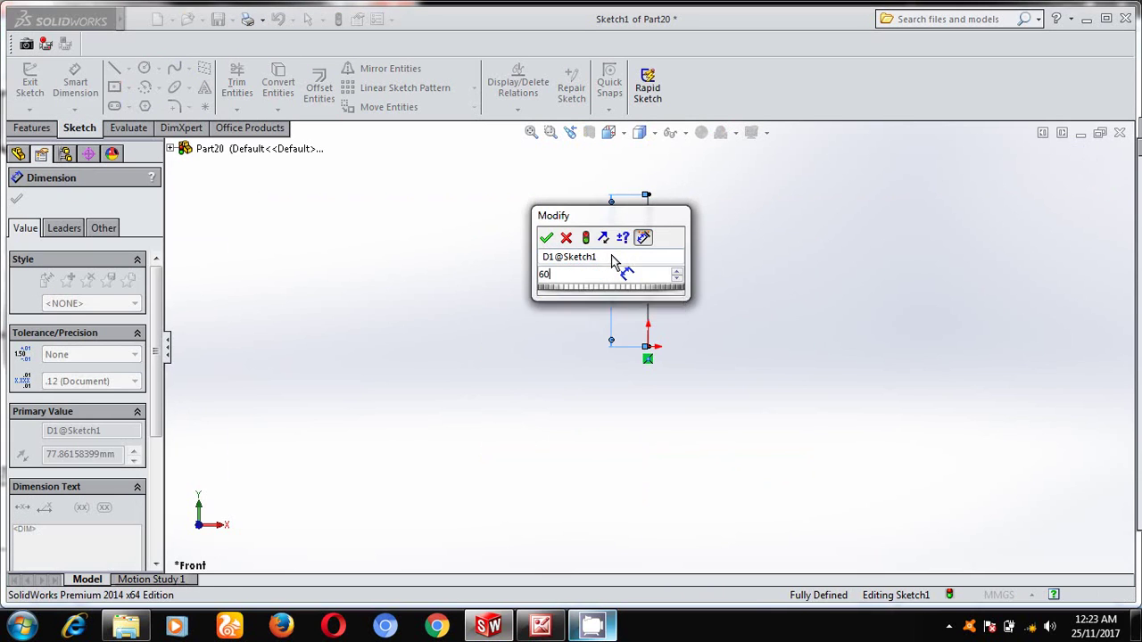
pyautogui.press('Return')
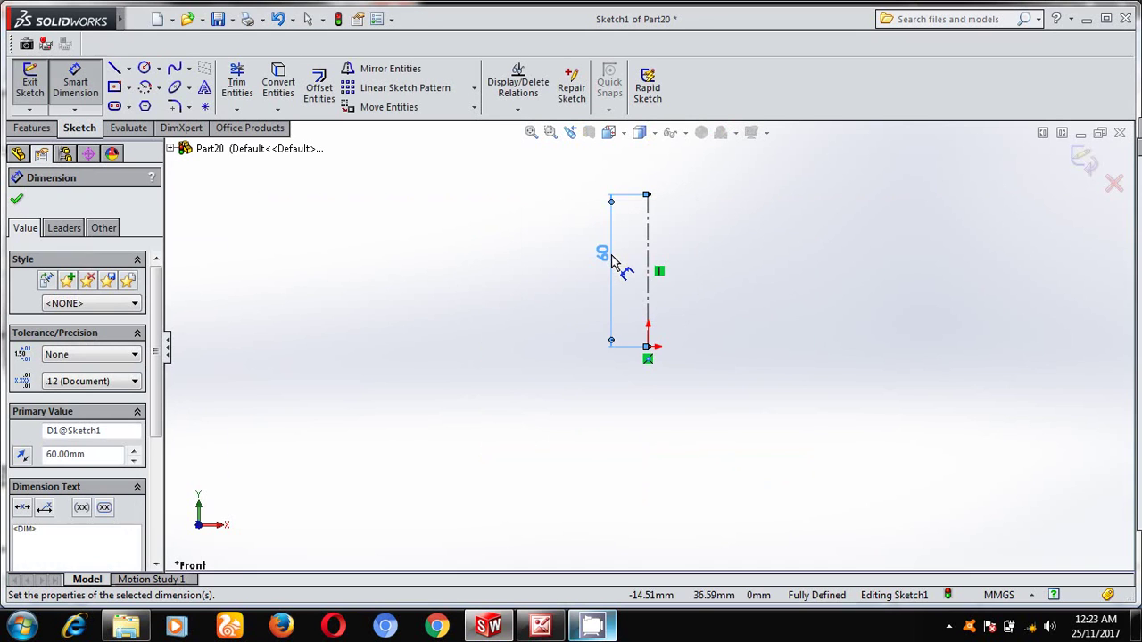
pyautogui.click(16, 202)
pyautogui.press('Escape')
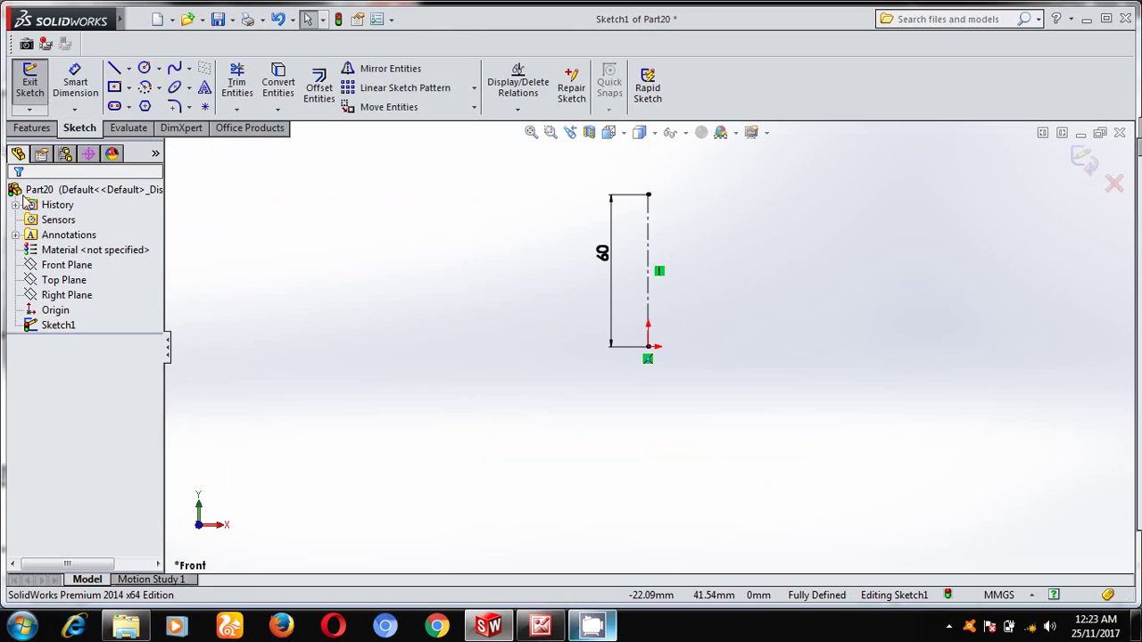
pyautogui.press('l')
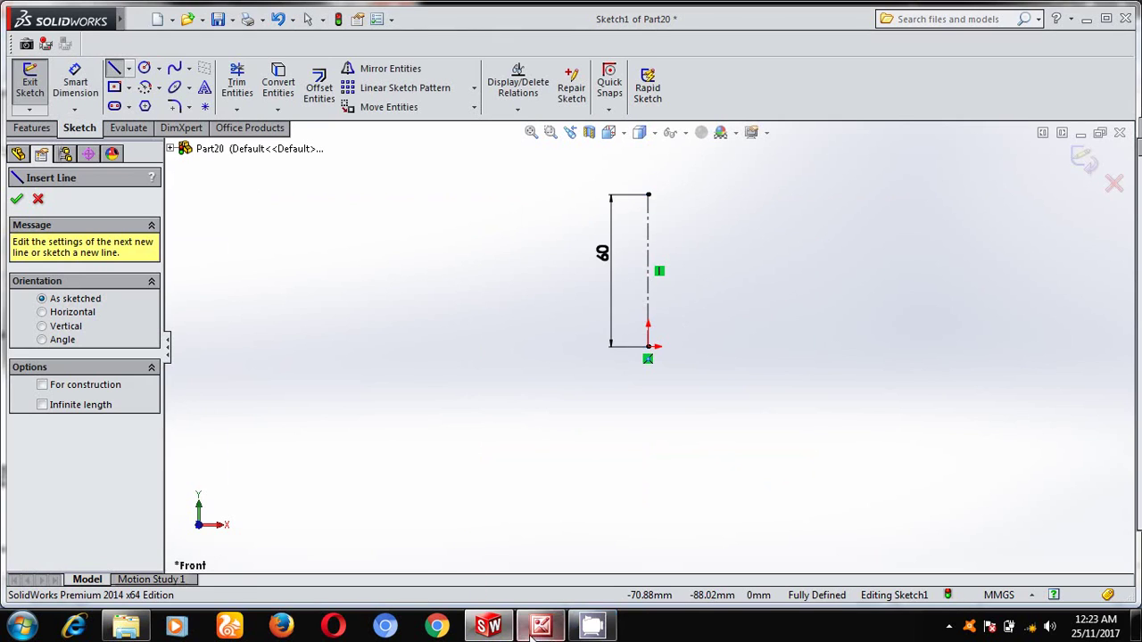
pyautogui.click(532, 629)
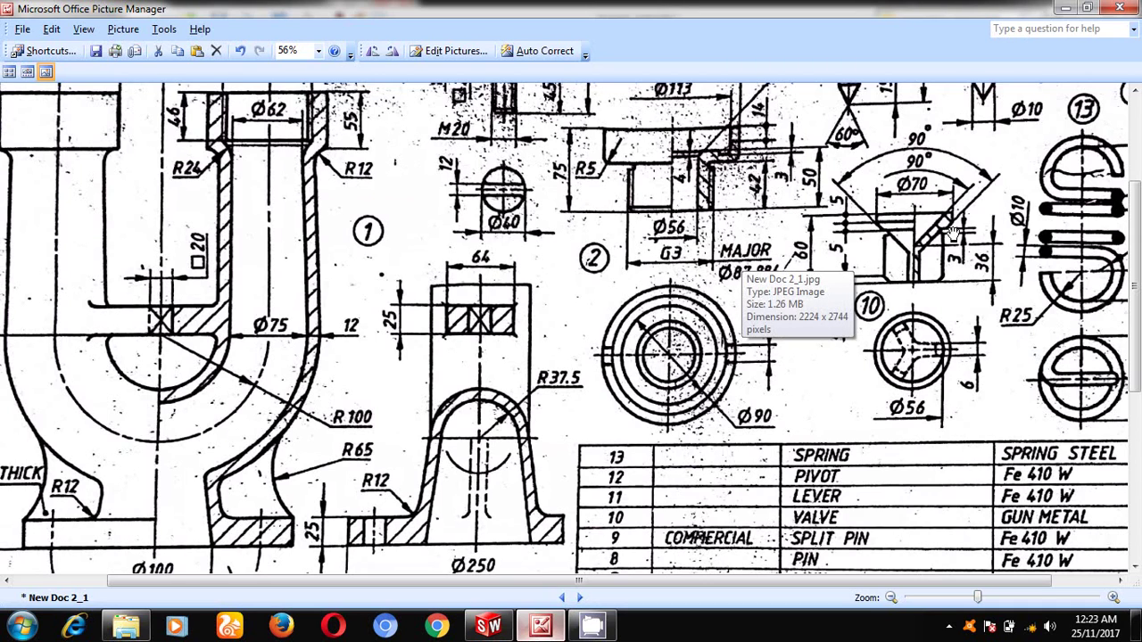
pyautogui.hotkey('alt', 'Tab')
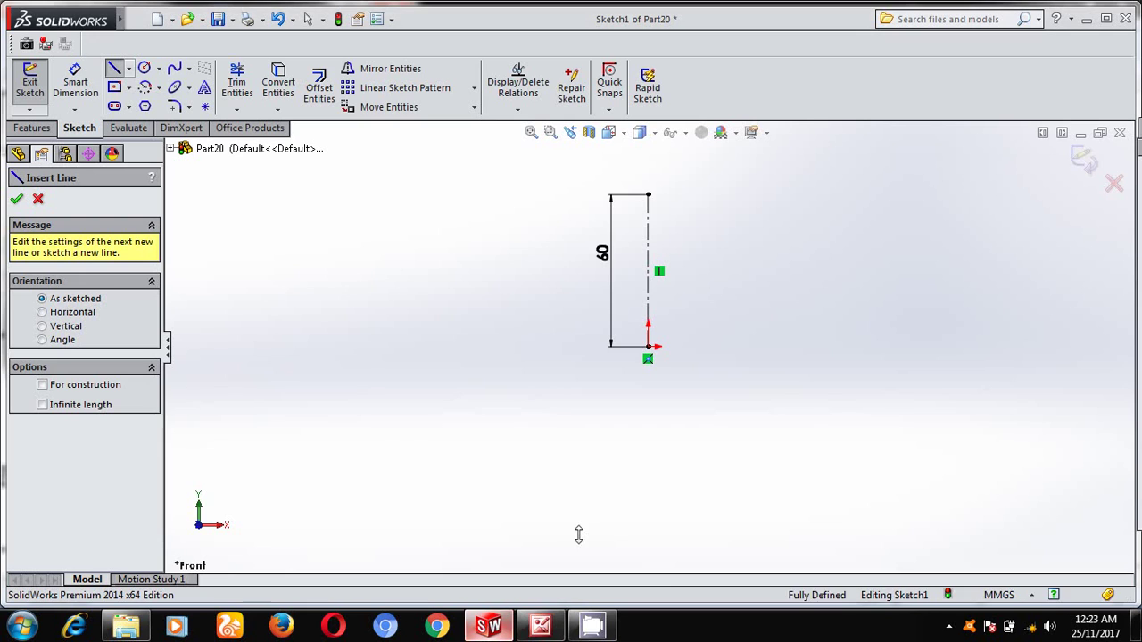
# - Draw the top edge, short vertical side and slanted line from the centreline's top
pyautogui.click(648, 196)
pyautogui.click(744, 194)
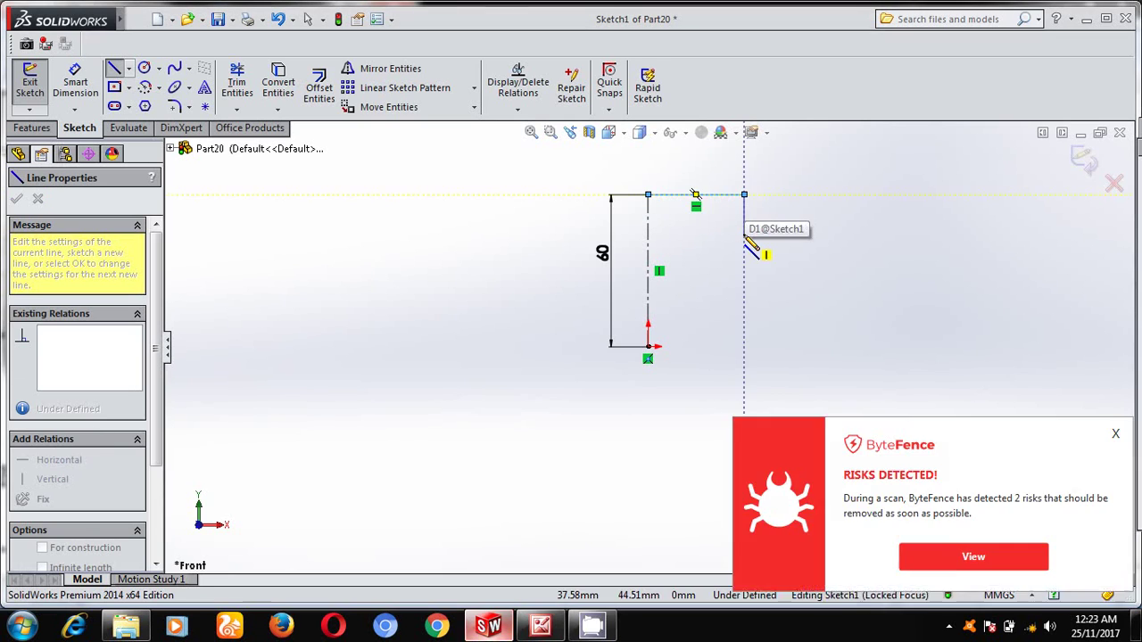
pyautogui.click(744, 234)
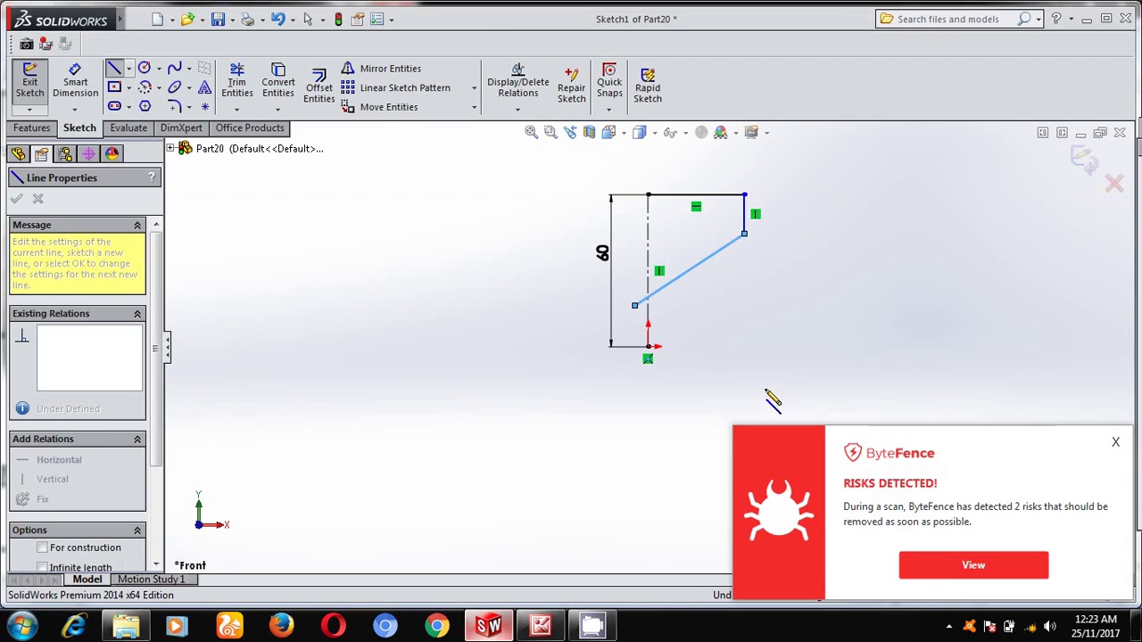
pyautogui.click(1117, 444)
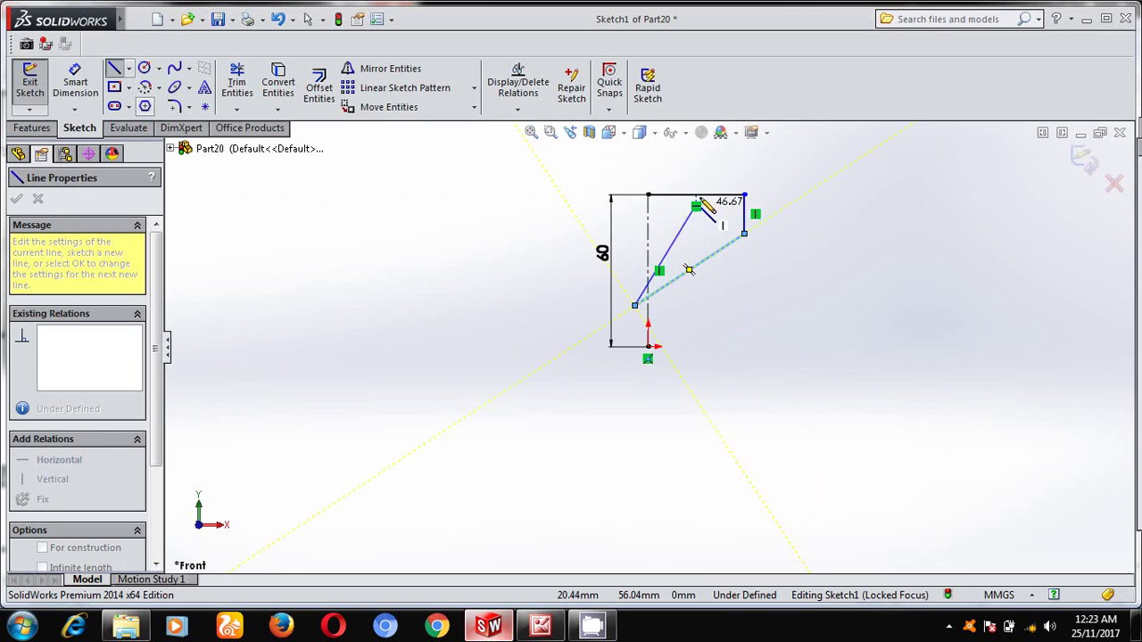
pyautogui.click(744, 234)
pyautogui.press('Escape')
# - Dimension the top edge to 35 mm and the vertical side to 5 mm
pyautogui.click(709, 195)
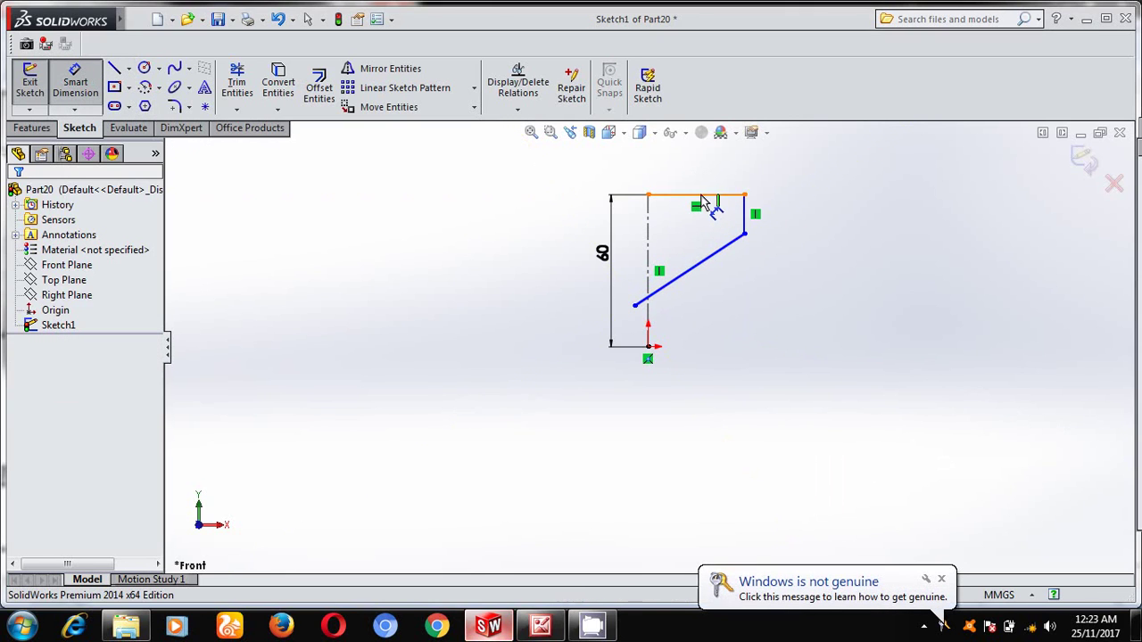
pyautogui.click(701, 176)
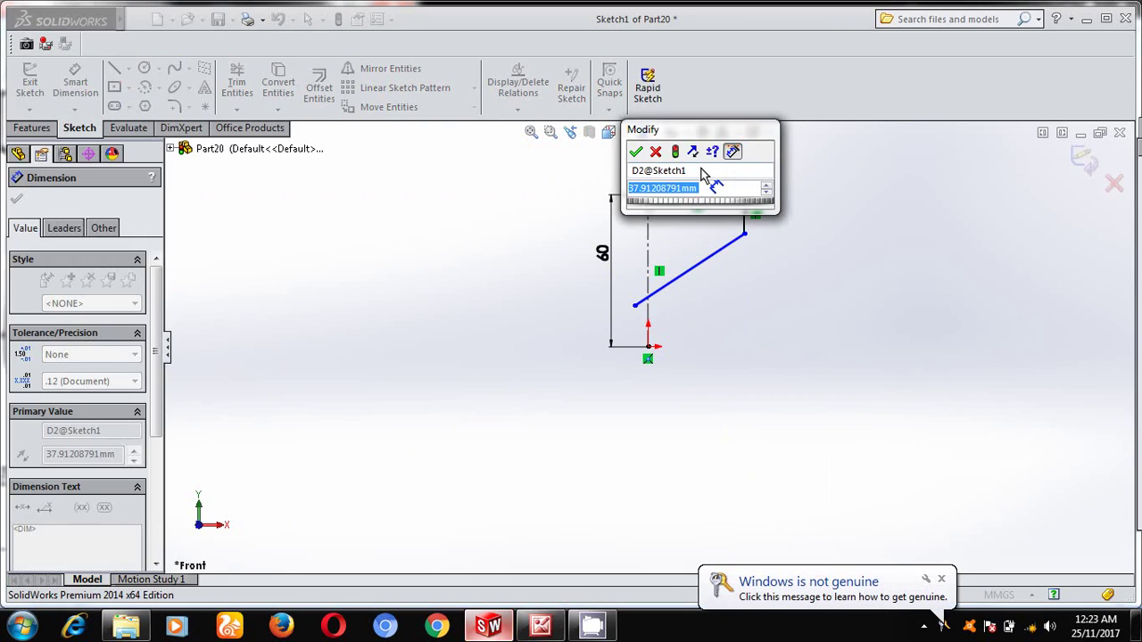
pyautogui.write('35')
pyautogui.press('Return')
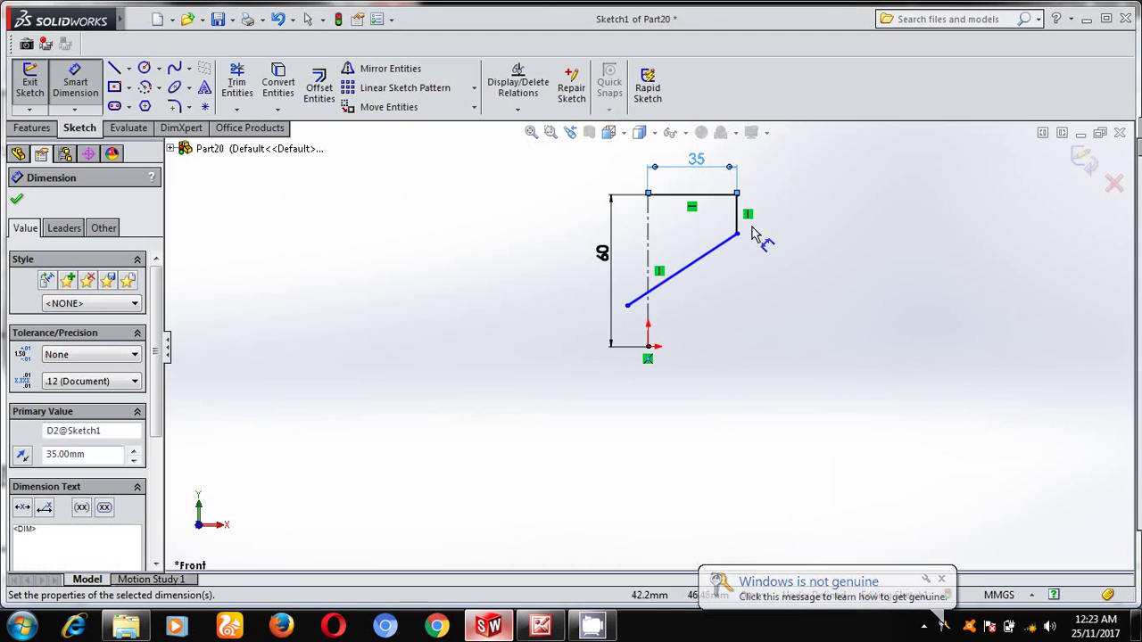
pyautogui.click(740, 216)
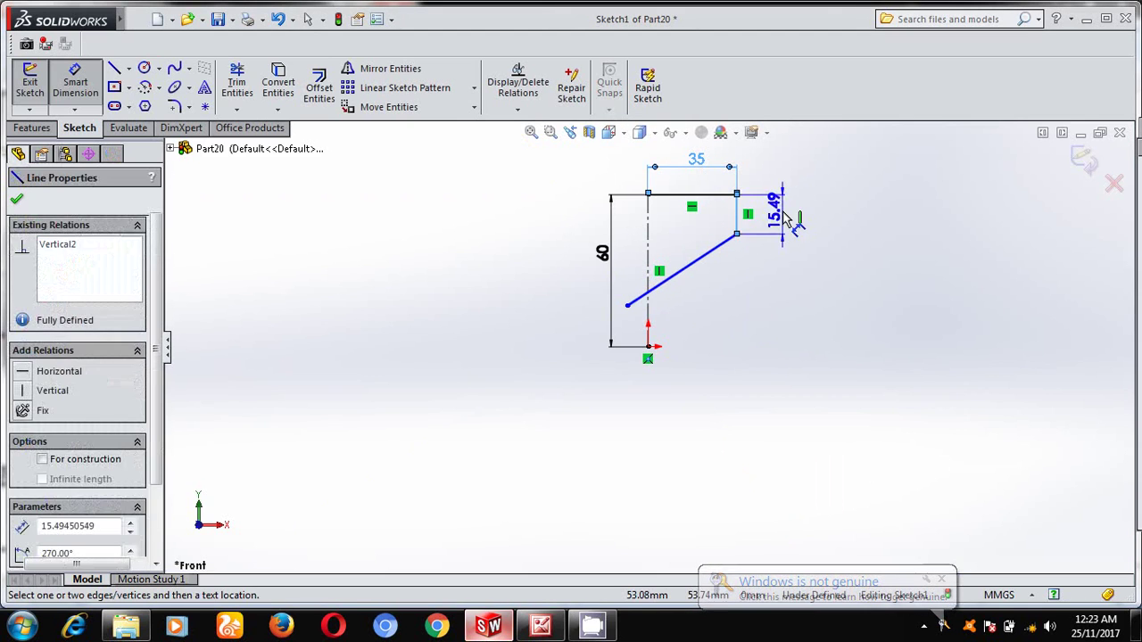
pyautogui.click(785, 216)
pyautogui.write('5')
pyautogui.press('Return')
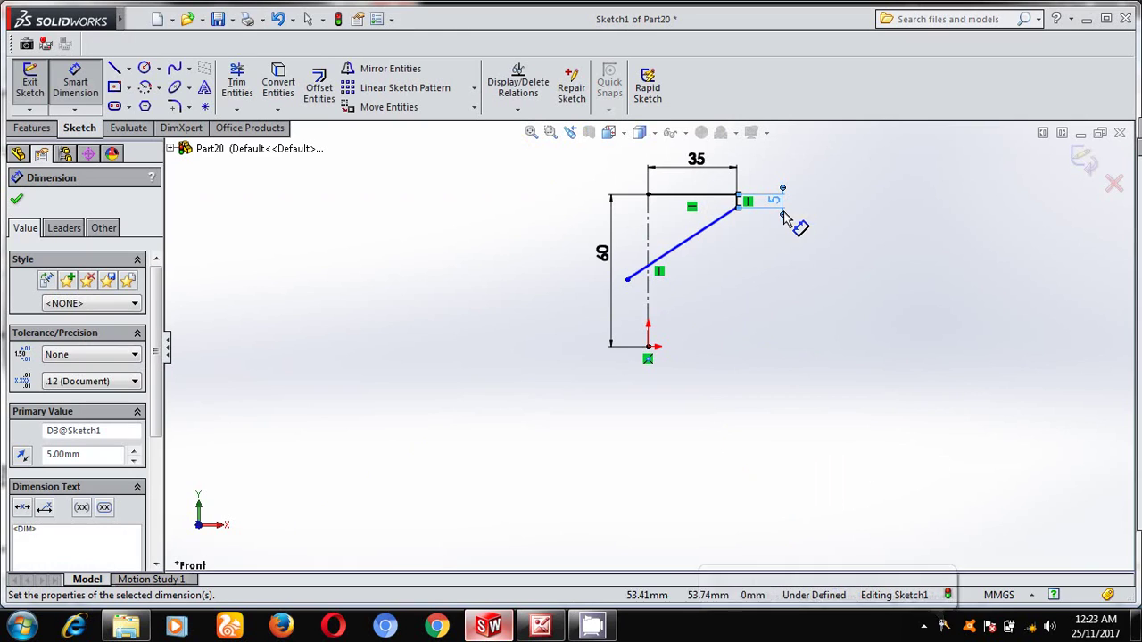
# - Set the slanted line at 45° to the centreline
pyautogui.click(649, 250)
pyautogui.click(670, 252)
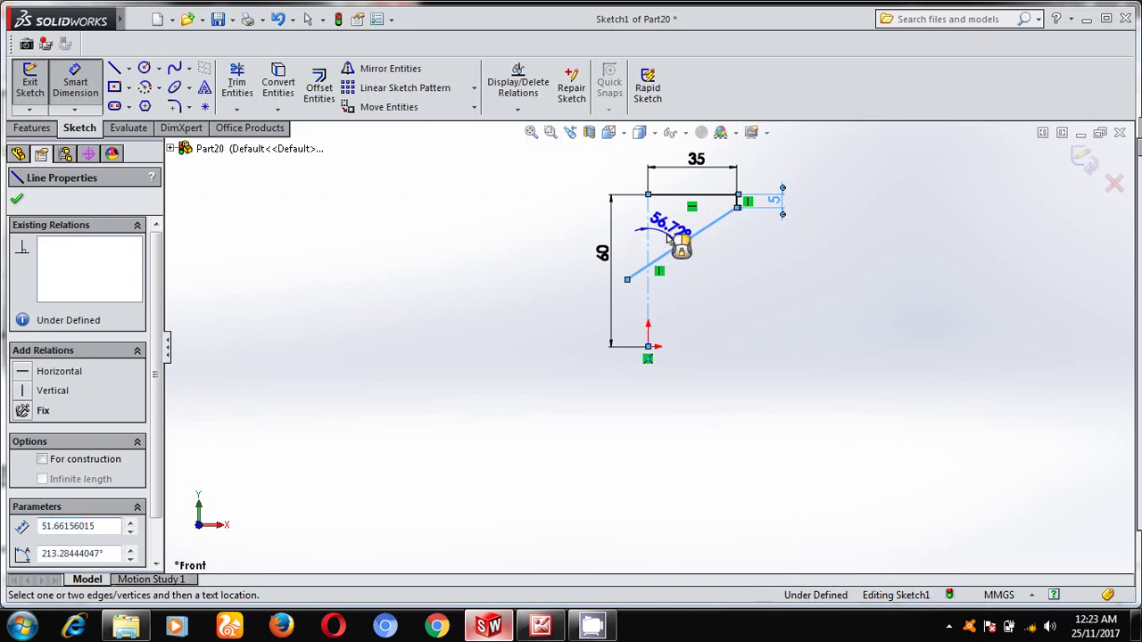
pyautogui.click(668, 237)
pyautogui.write('45')
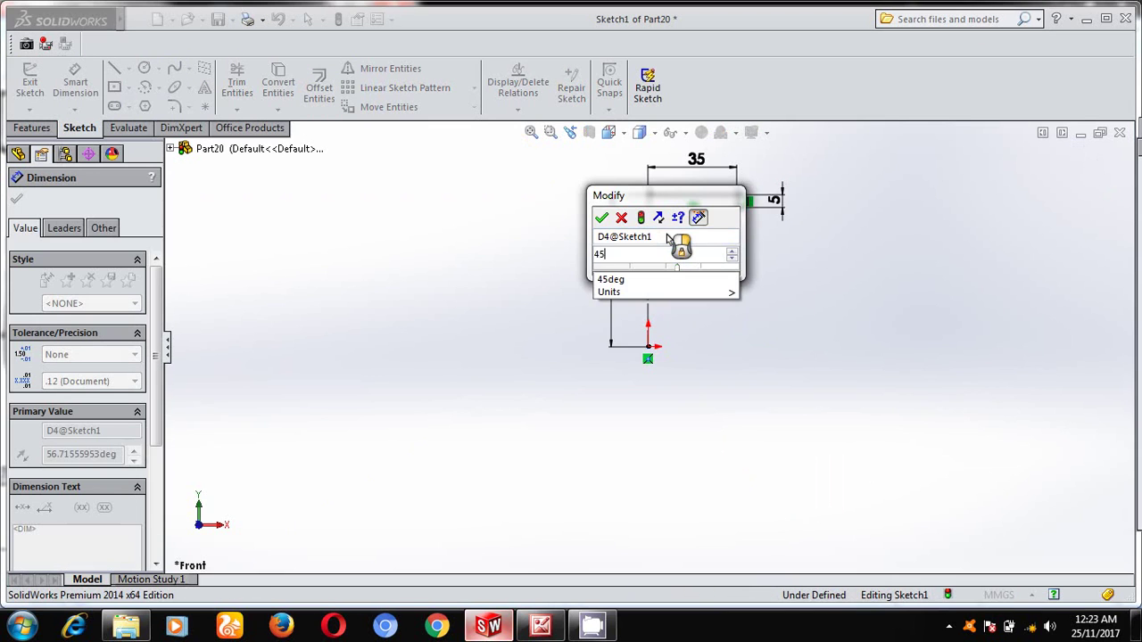
pyautogui.press('Return')
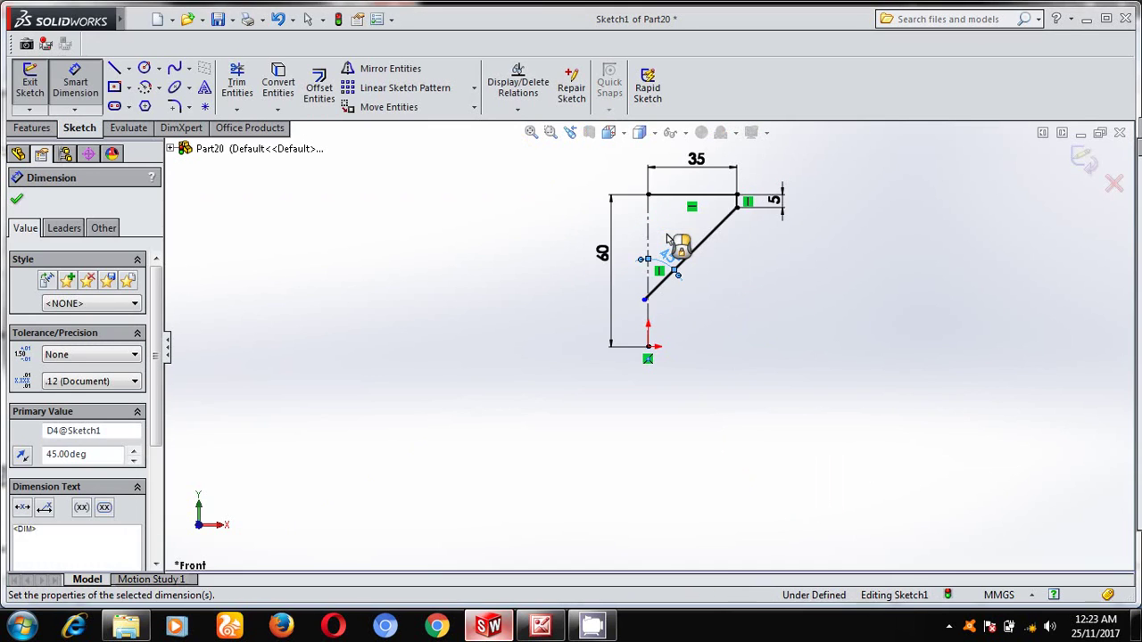
pyautogui.click(16, 201)
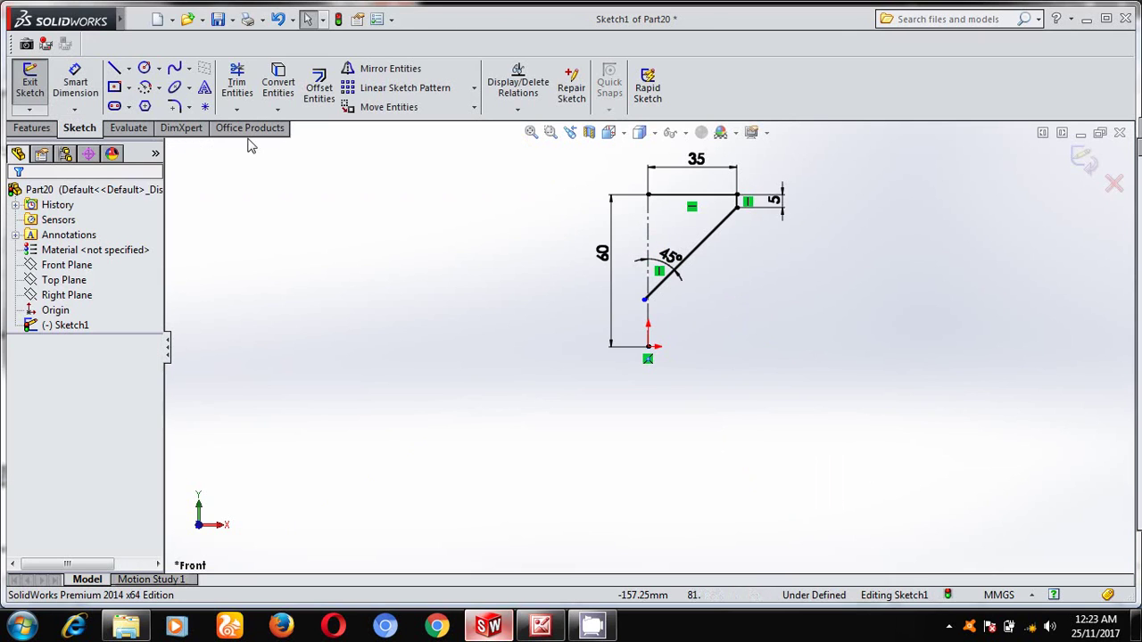
# - Trim the slanted line's overhang past the centreline and fit the sketch to view
pyautogui.click(237, 82)
pyautogui.scroll(-5, 657, 309)
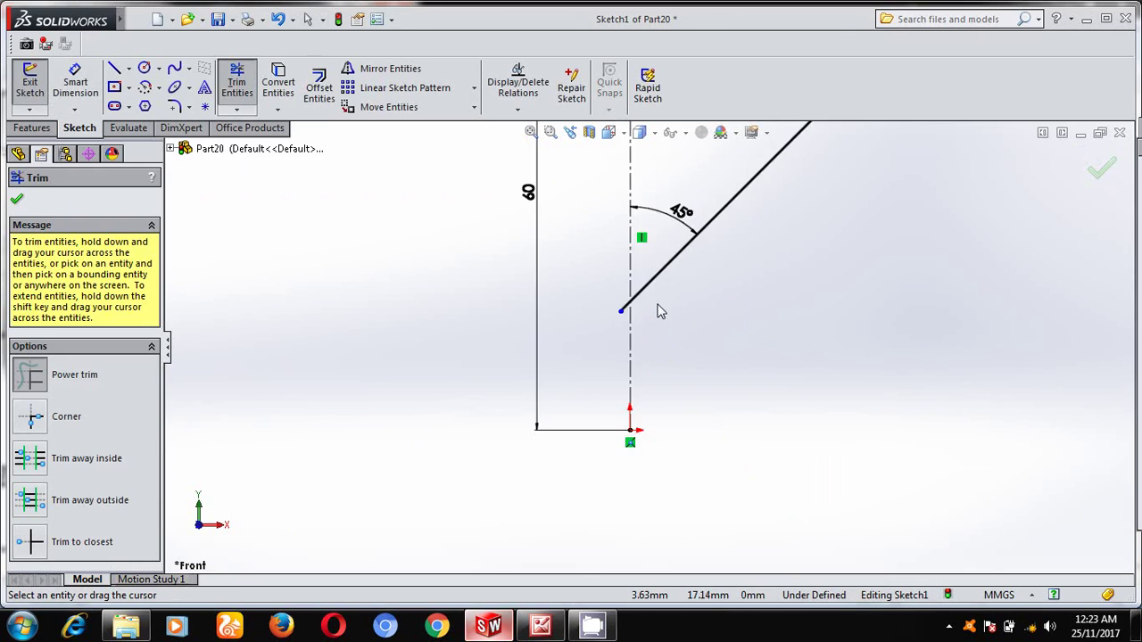
pyautogui.moveTo(568, 303); pyautogui.dragTo(565, 359)
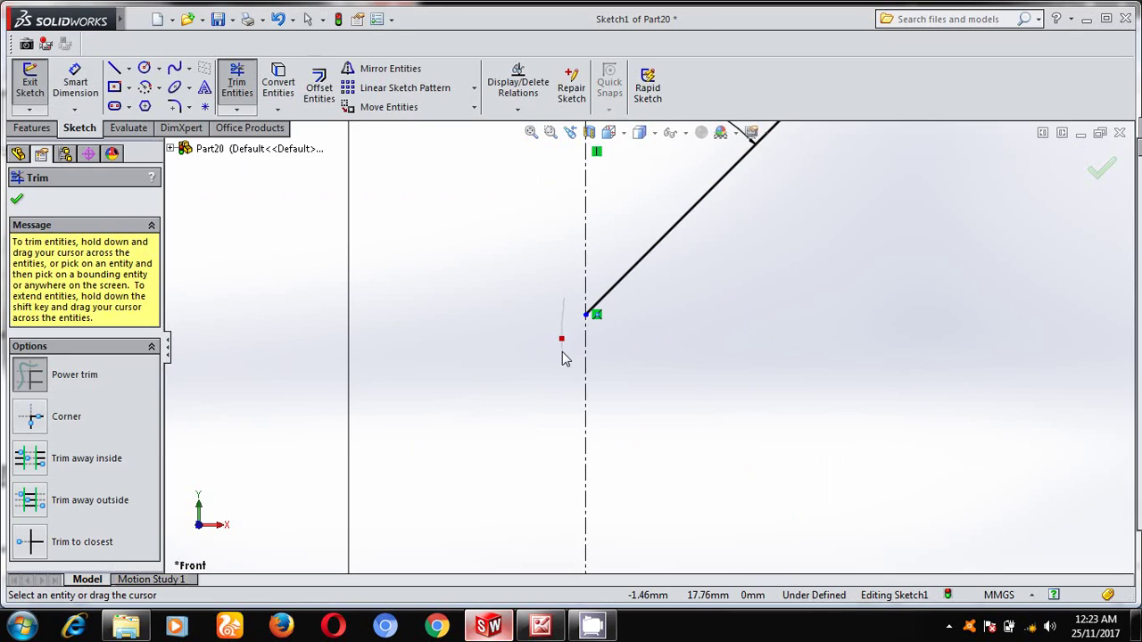
pyautogui.click(18, 202)
pyautogui.click(530, 133)
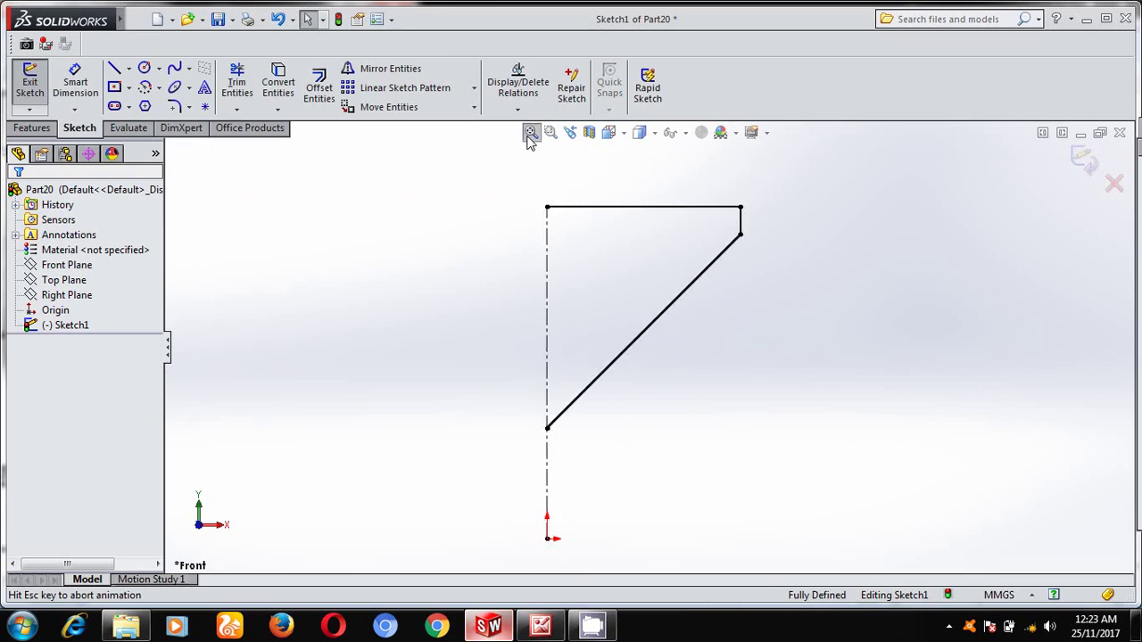
# - Recheck the item 10 valve drawing, then return to the SolidWorks sketch
pyautogui.click(528, 628)
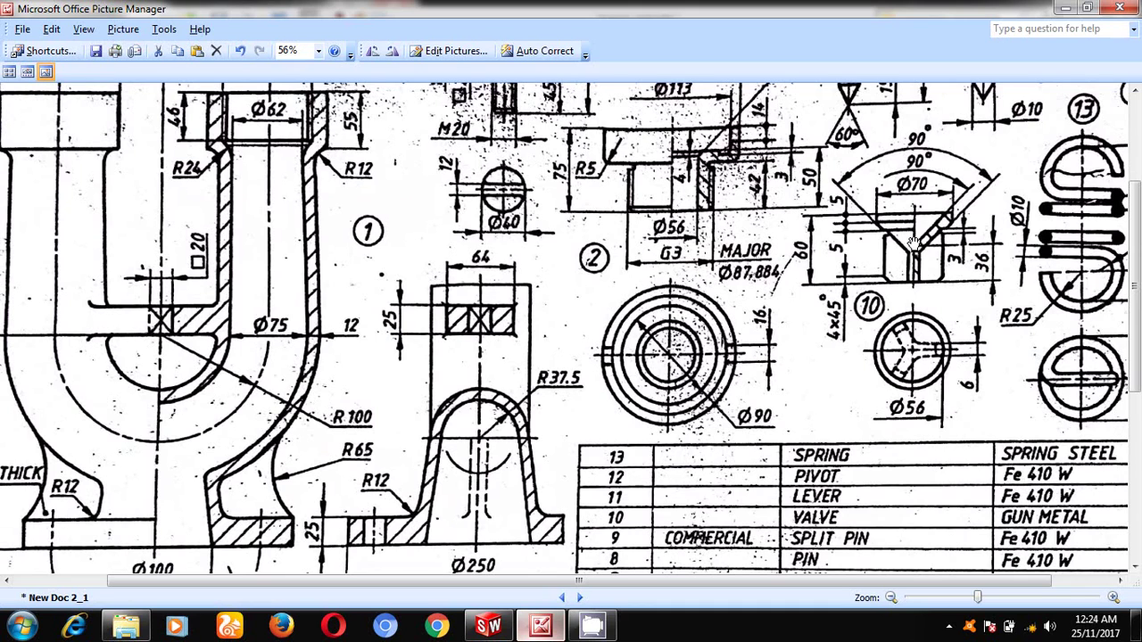
pyautogui.click(493, 626)
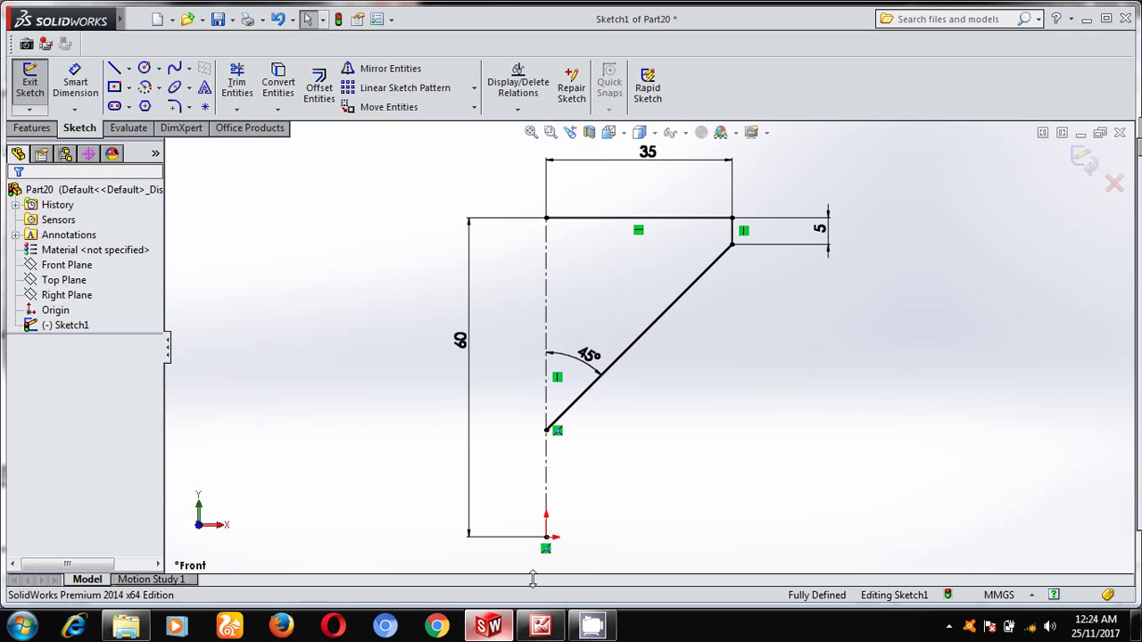
# - Draw a vertical line up from the origin and dimension it 36 mm
pyautogui.click(113, 69)
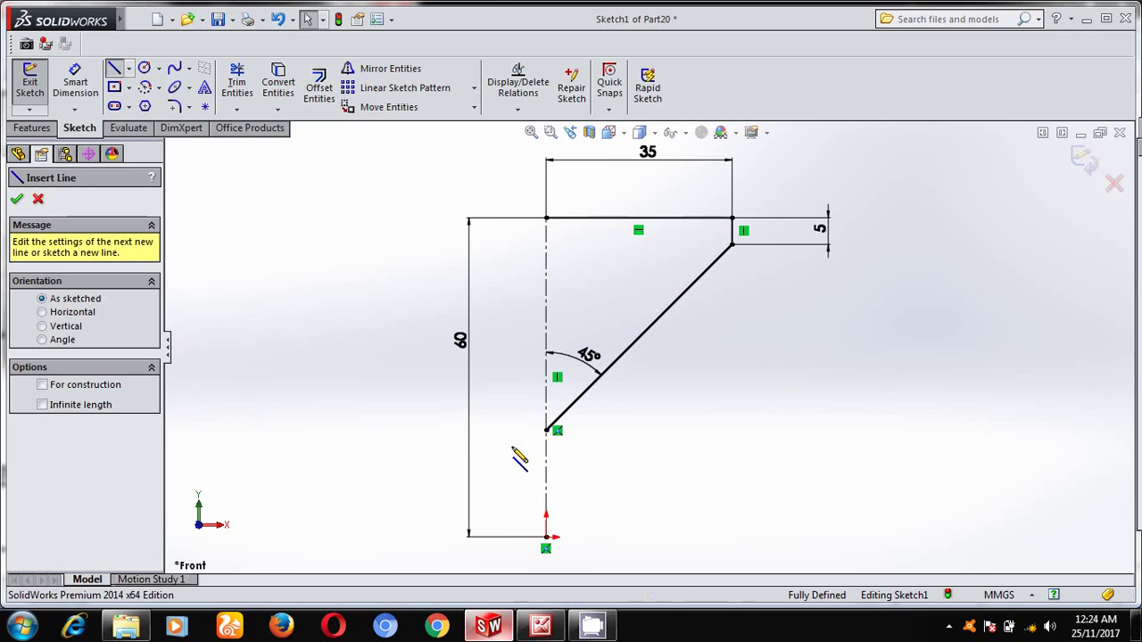
pyautogui.click(546, 537)
pyautogui.click(547, 343)
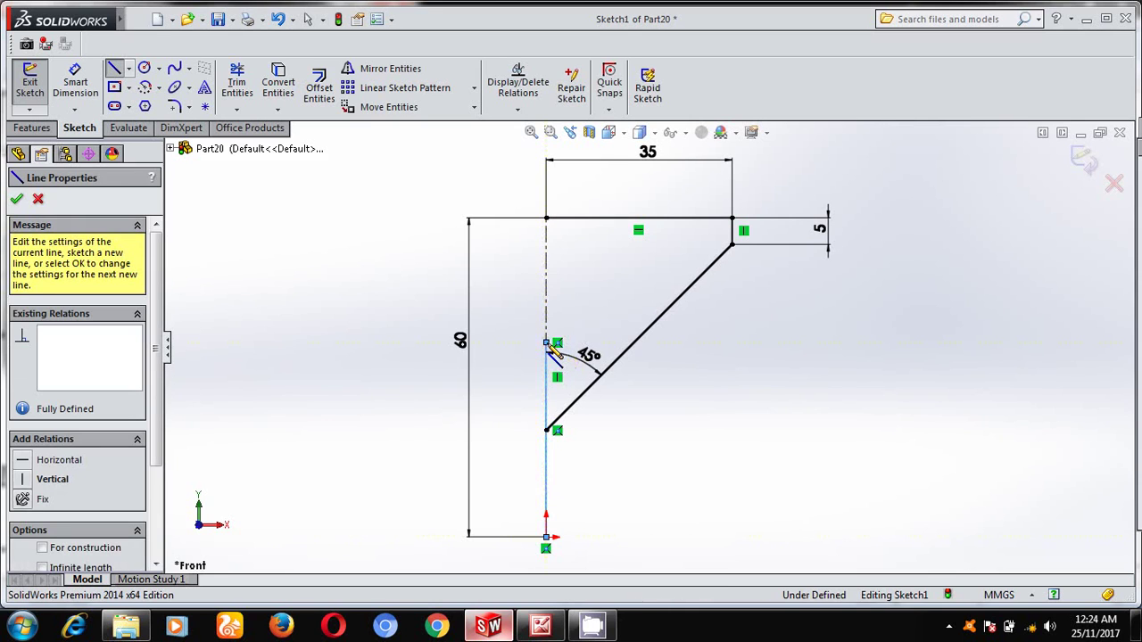
pyautogui.click(74, 80)
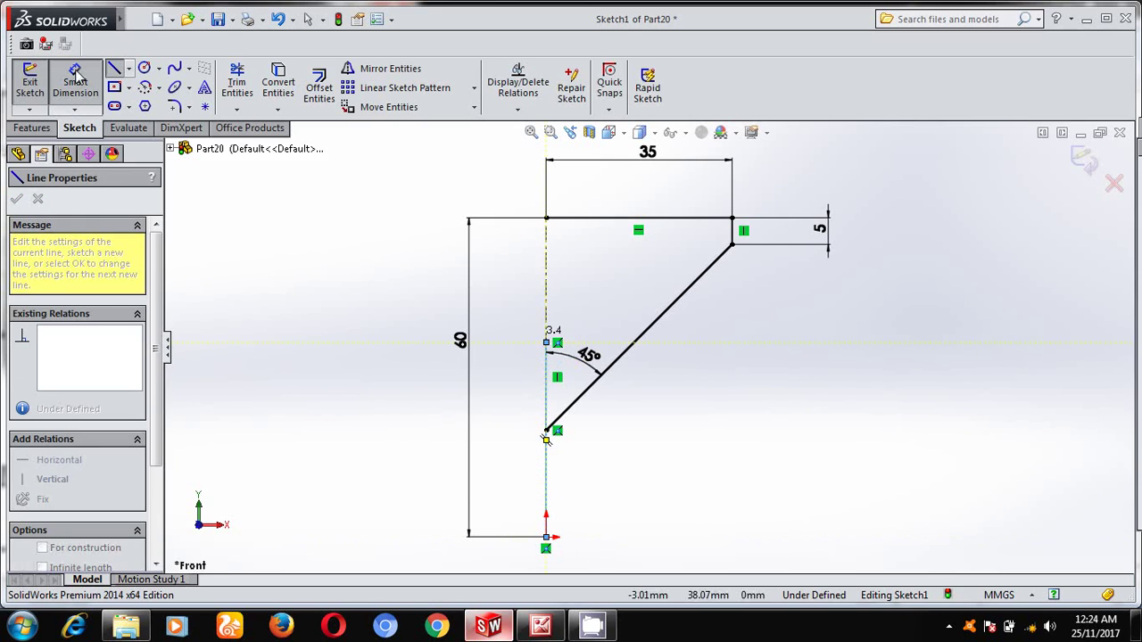
pyautogui.click(547, 384)
pyautogui.click(508, 392)
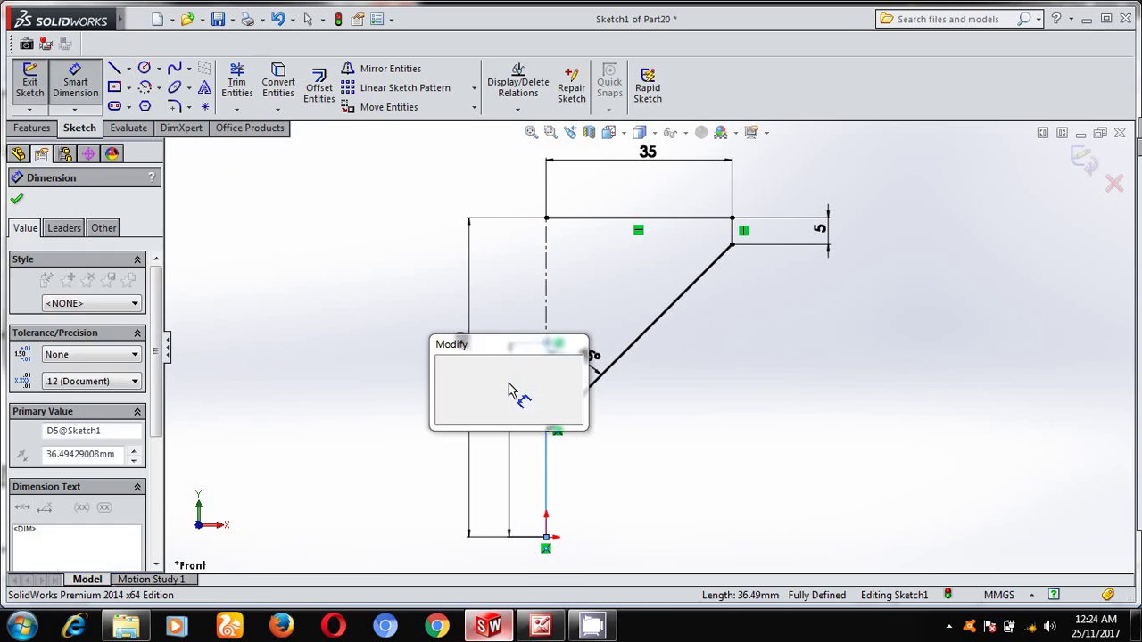
pyautogui.write('36')
pyautogui.press('Return')
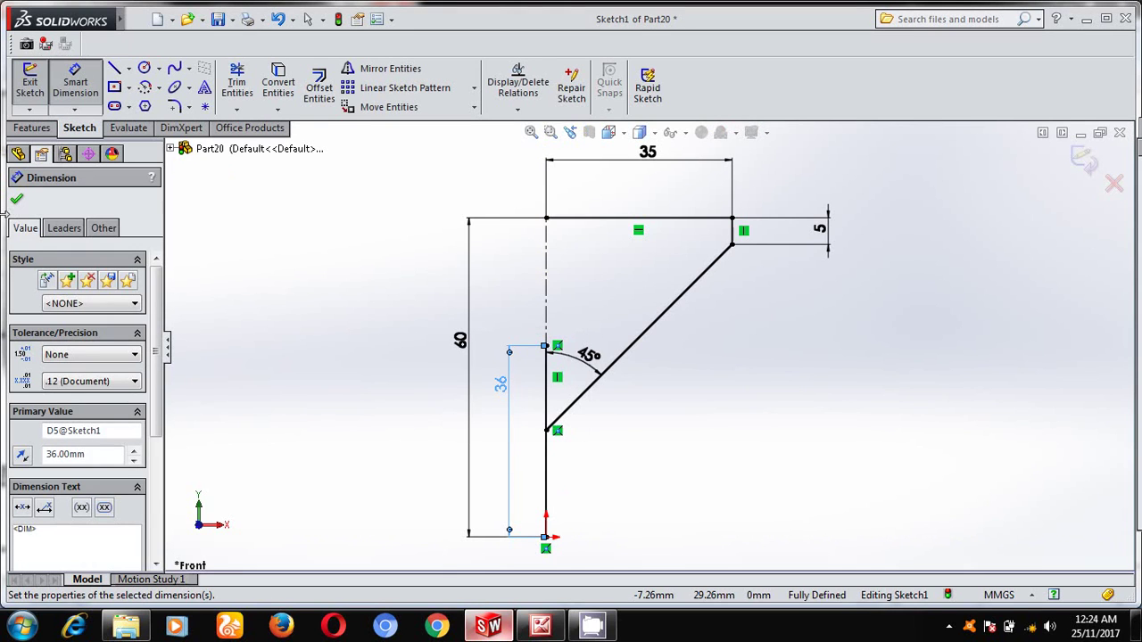
pyautogui.click(17, 203)
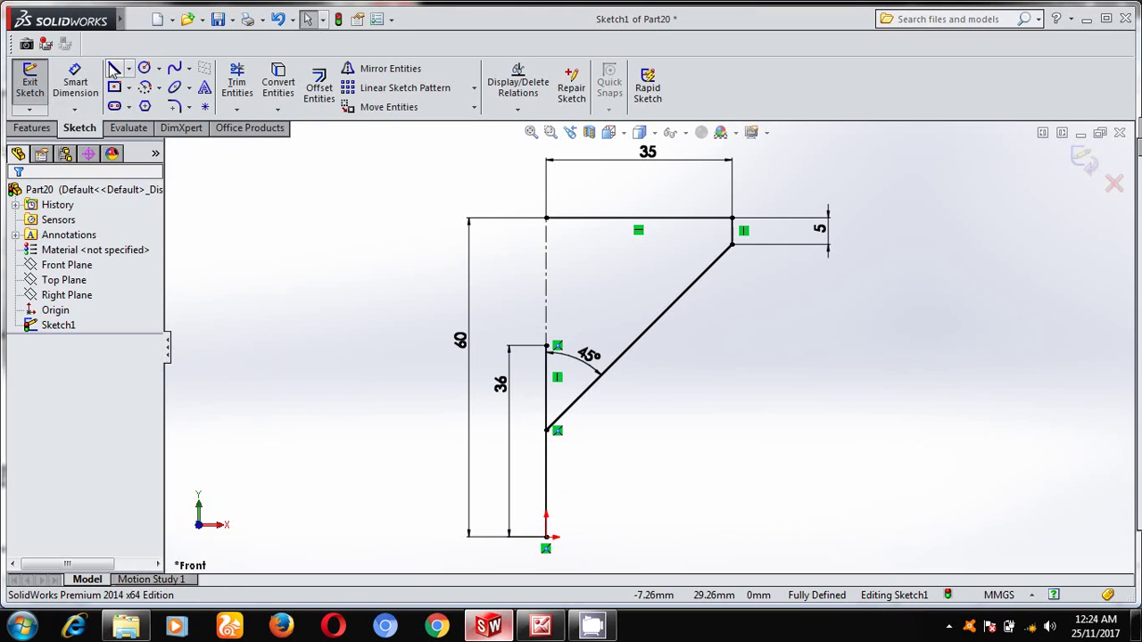
# - Draw a line from the 36 mm line's top at 45° to the centreline
pyautogui.click(114, 70)
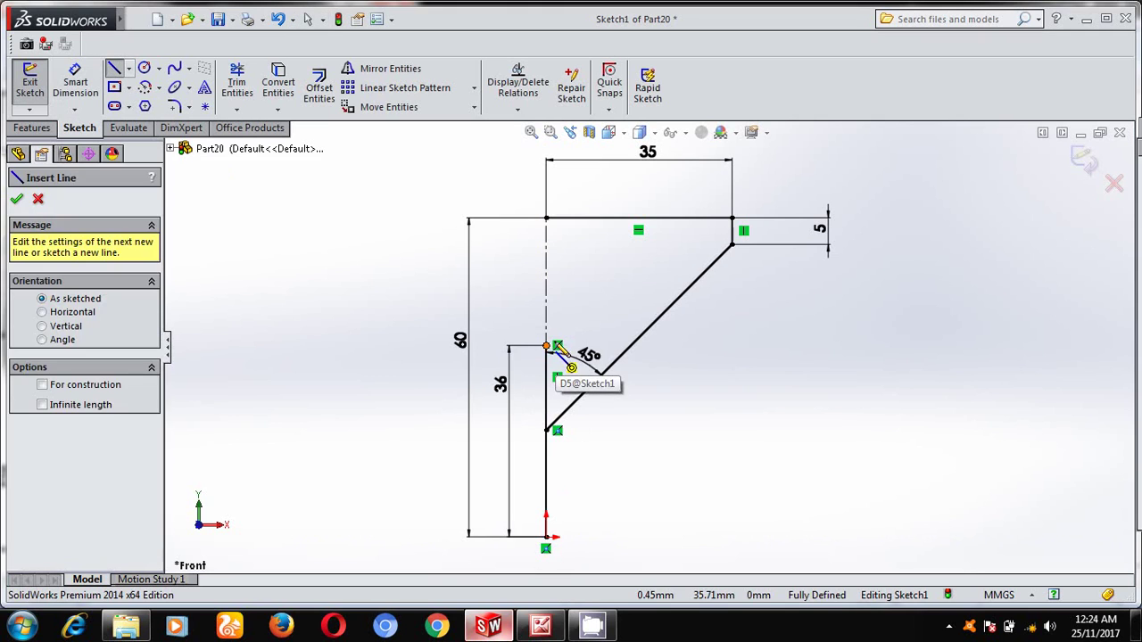
pyautogui.click(546, 345)
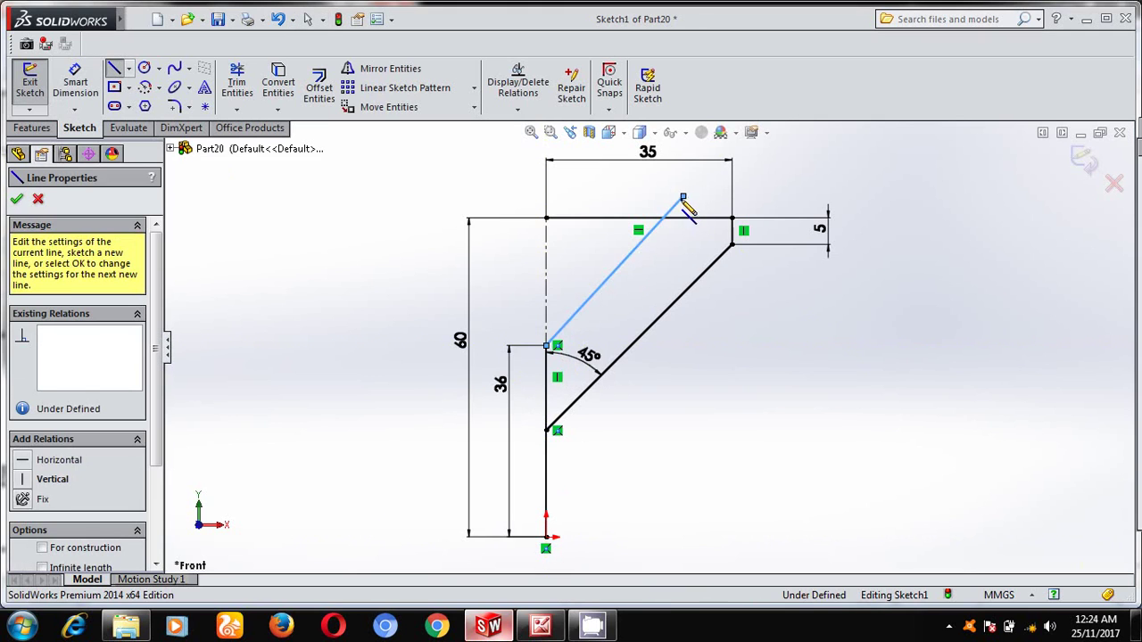
pyautogui.click(73, 82)
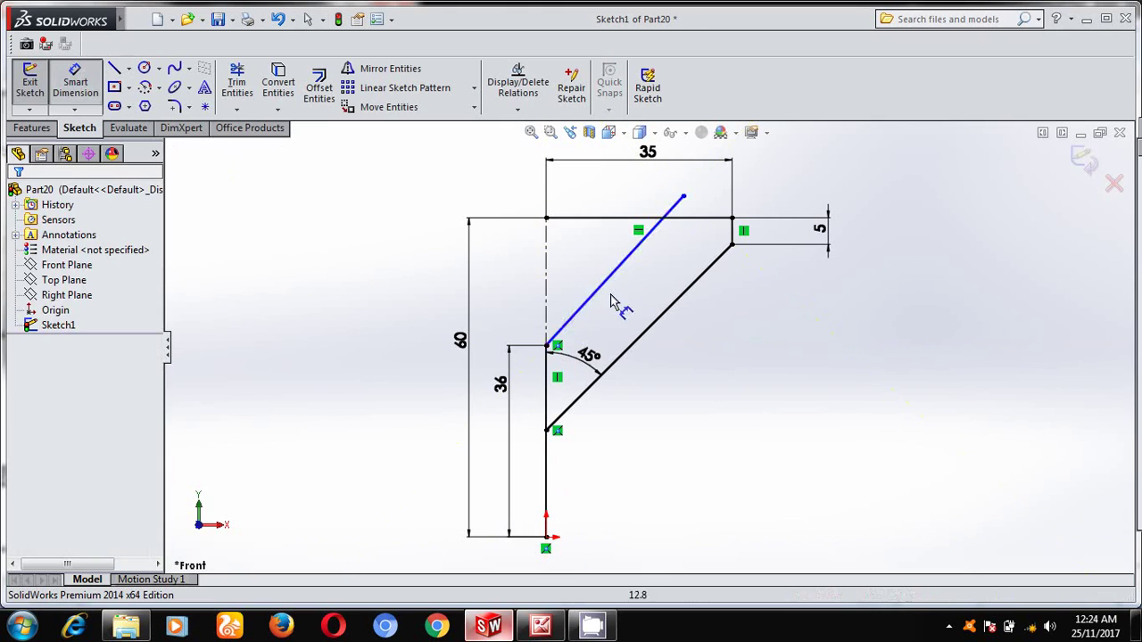
pyautogui.click(590, 301)
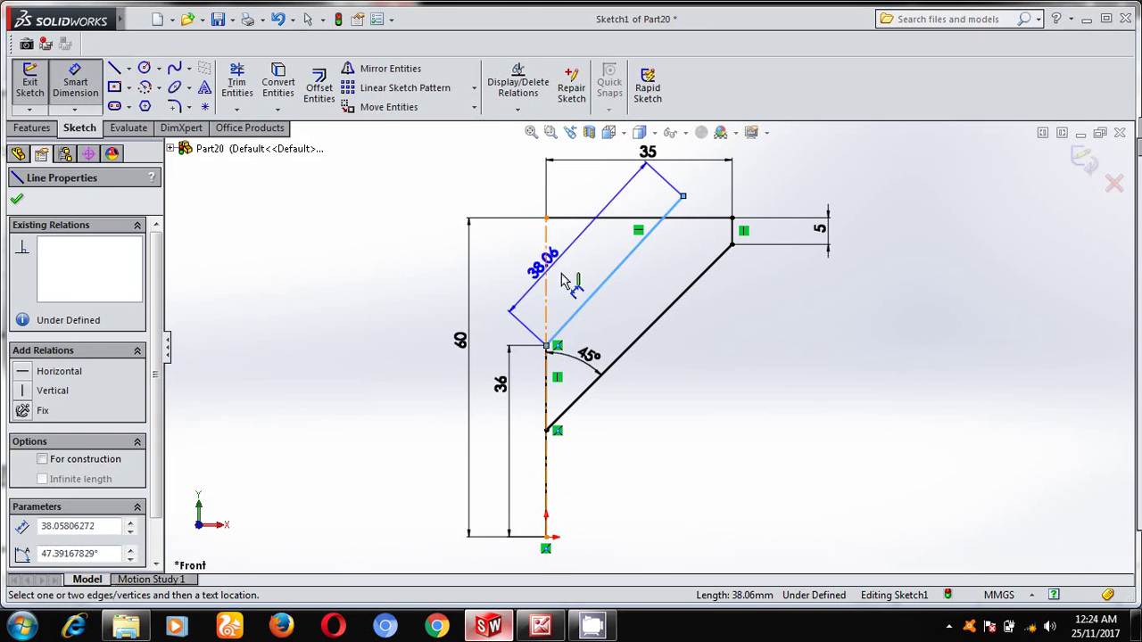
pyautogui.click(547, 322)
pyautogui.click(590, 279)
pyautogui.write('45')
pyautogui.press('Return')
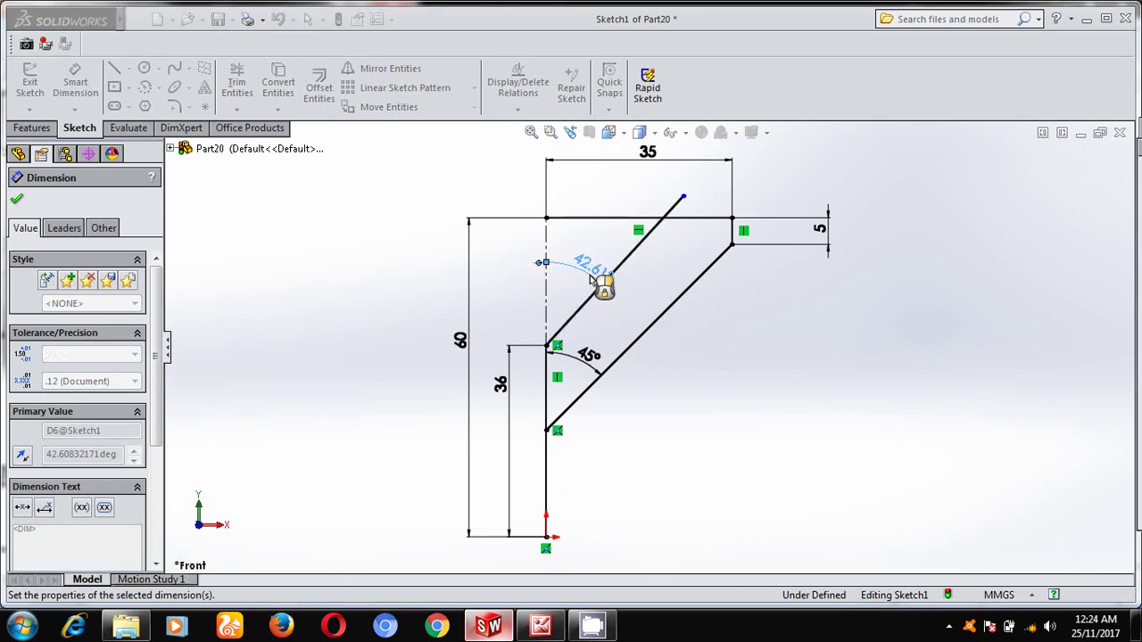
pyautogui.click(16, 201)
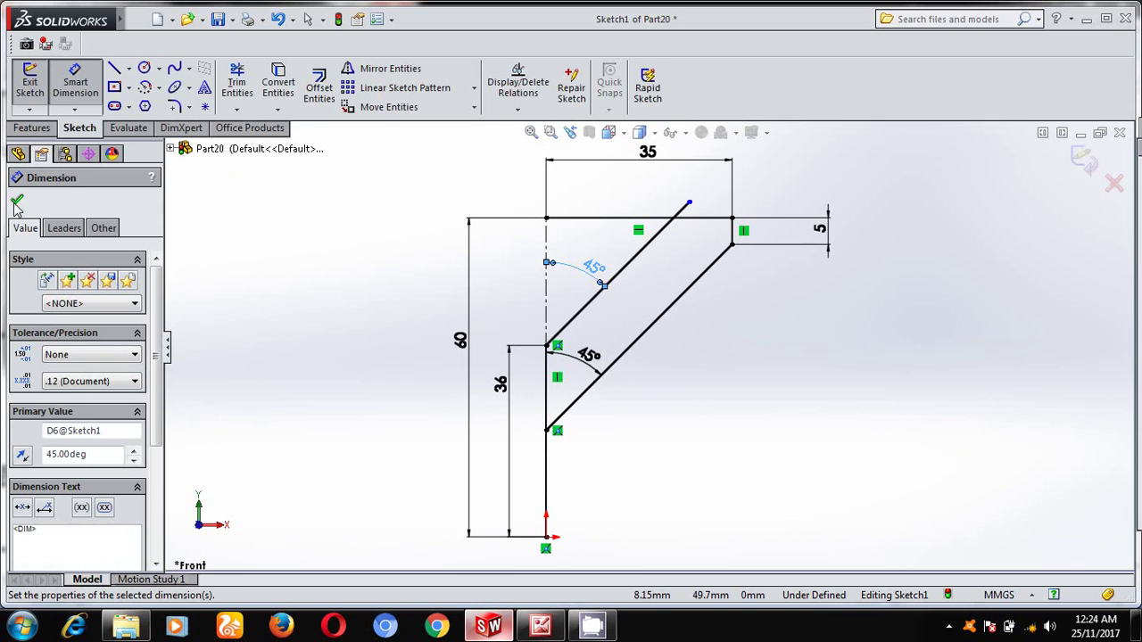
# - Power-trim the diagonal's end beyond the top edge and the lower vertical segment
pyautogui.click(236, 90)
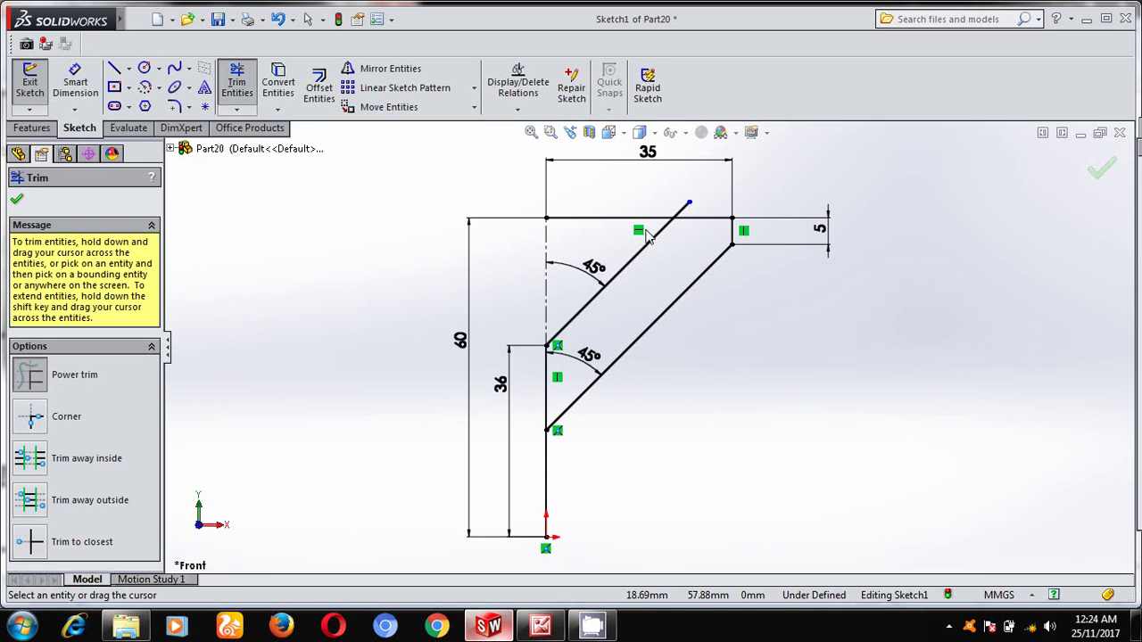
pyautogui.scroll(-4, 644, 202)
pyautogui.moveTo(714, 203)
pyautogui.mouseDown()
pyautogui.moveTo(741, 218)
pyautogui.moveTo(620, 215)
pyautogui.moveTo(597, 255)
pyautogui.mouseUp()
pyautogui.scroll(5, 745, 462)
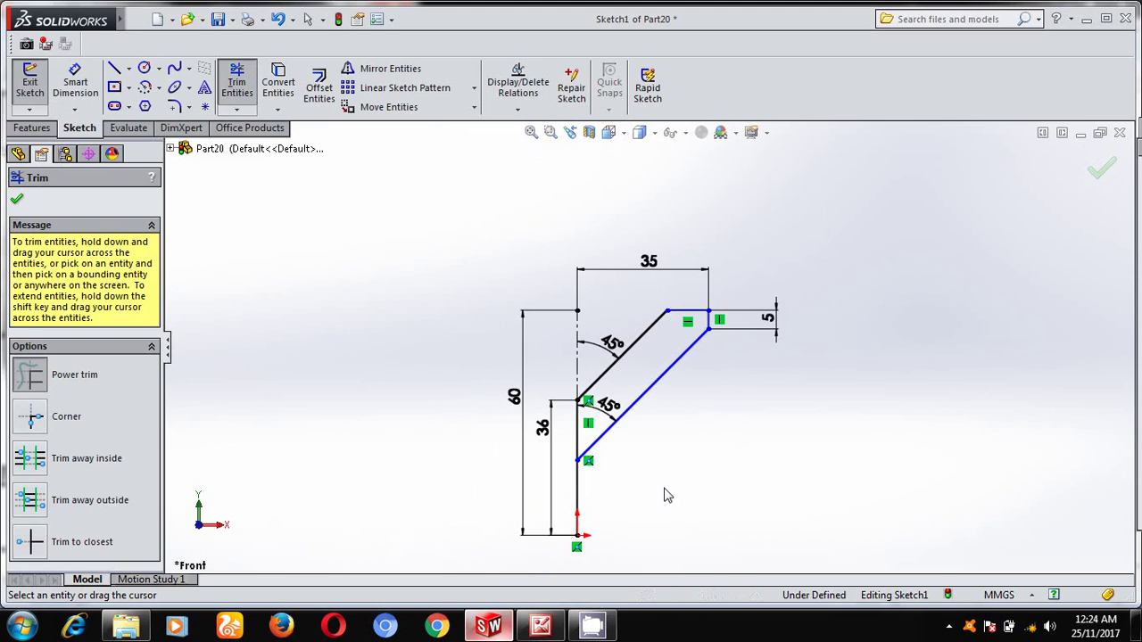
pyautogui.moveTo(664, 495); pyautogui.dragTo(555, 502)
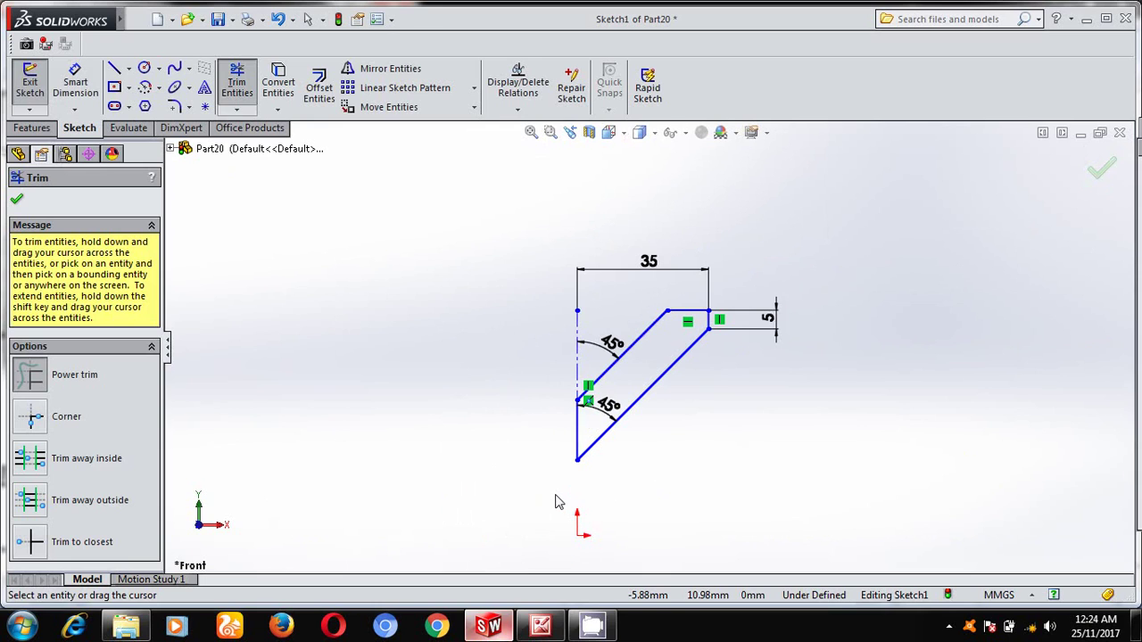
pyautogui.click(16, 198)
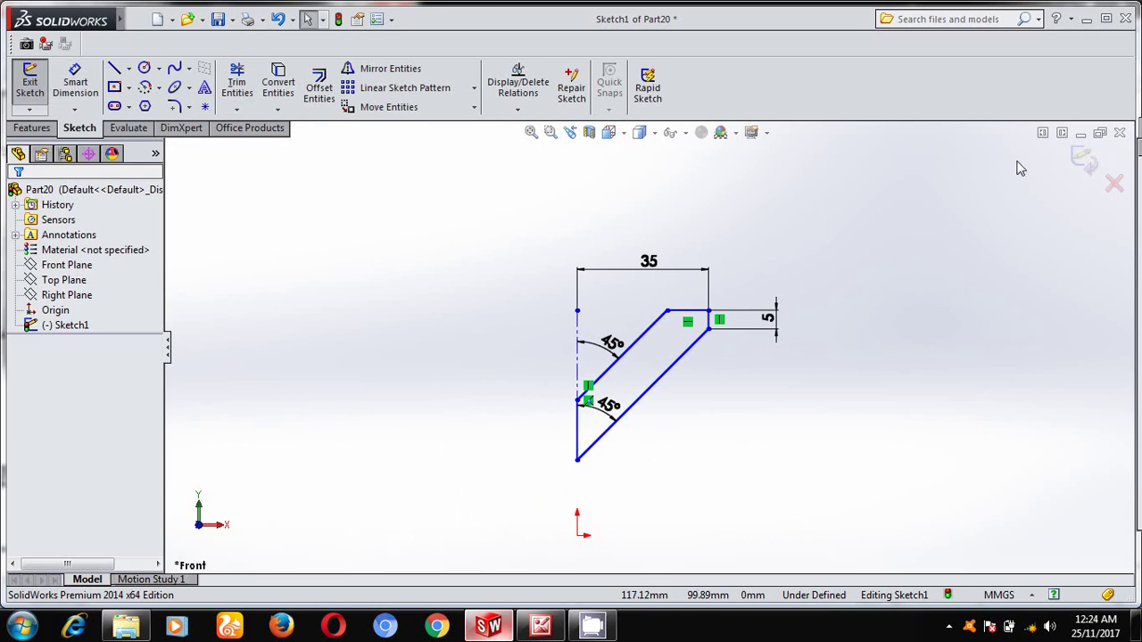
# - Exit the sketch and revolve the profile 360° about the centreline in isometric view
pyautogui.click(1079, 166)
pyautogui.press('space')
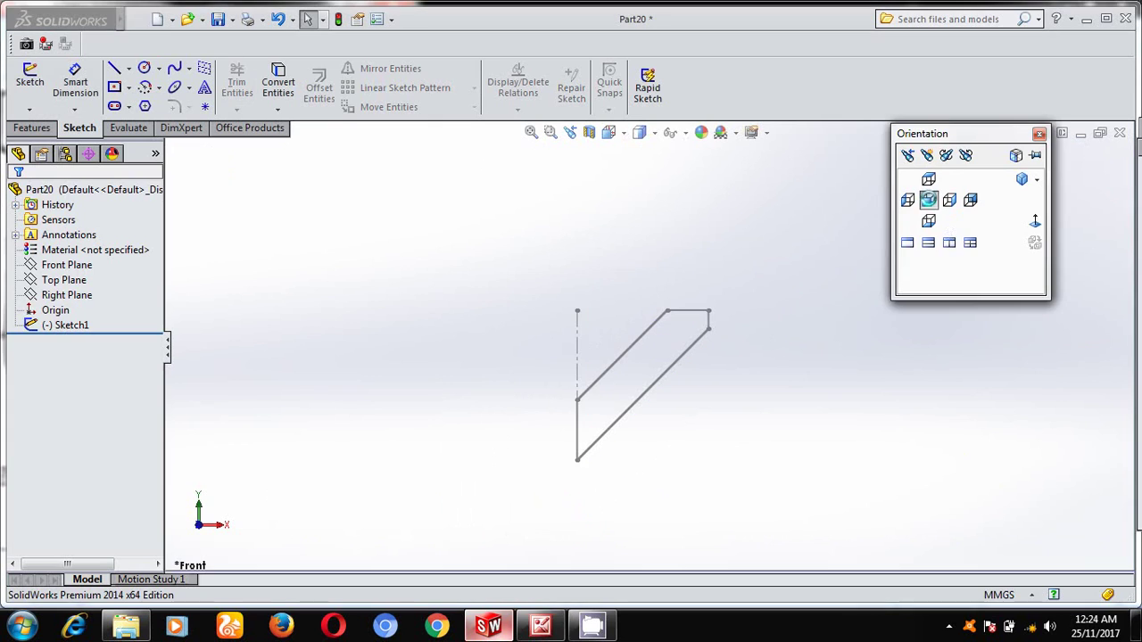
pyautogui.click(1021, 180)
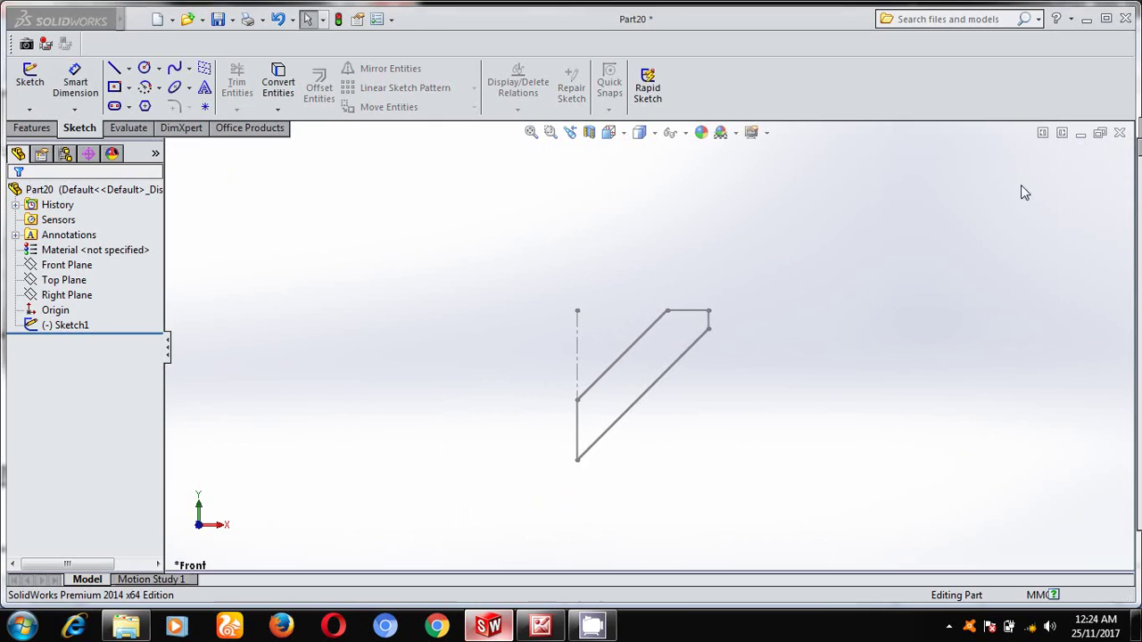
pyautogui.click(27, 130)
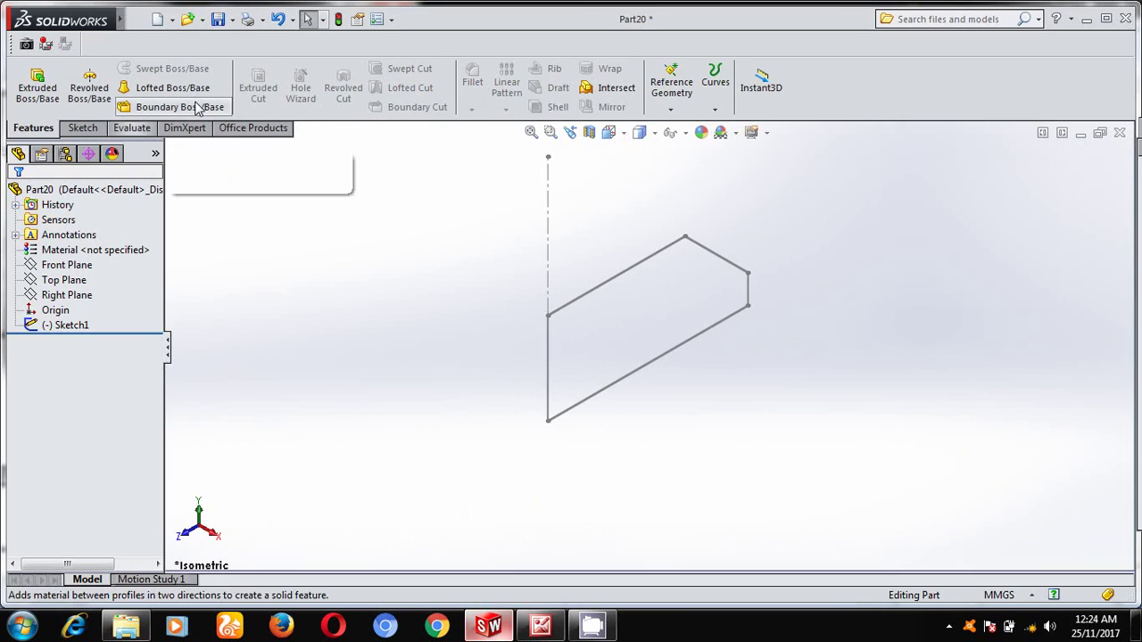
pyautogui.click(84, 85)
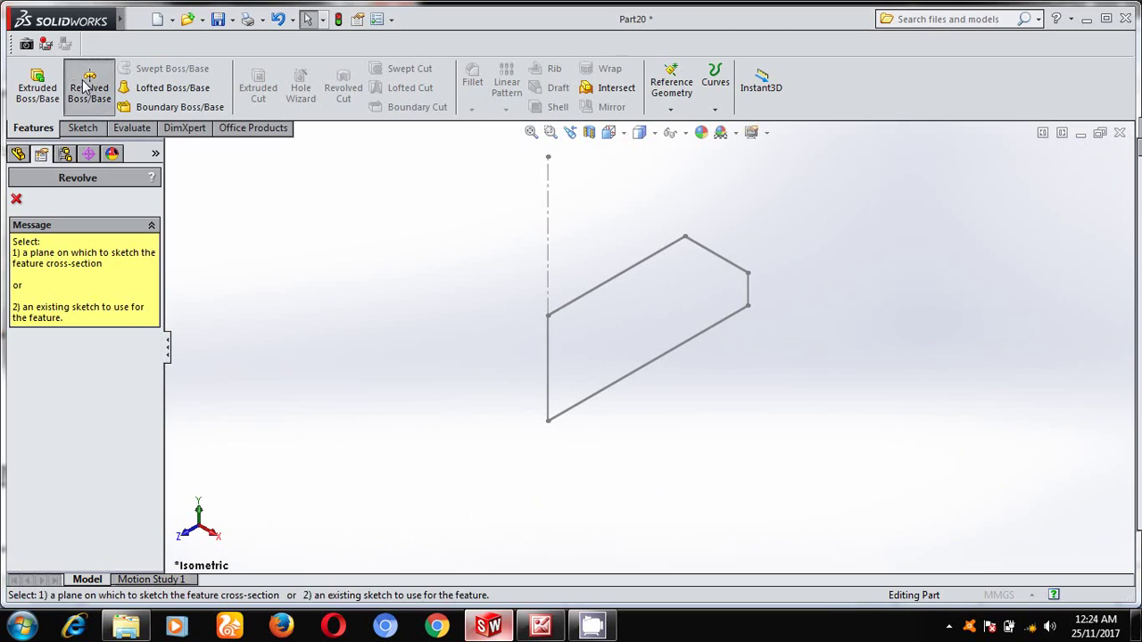
pyautogui.click(549, 204)
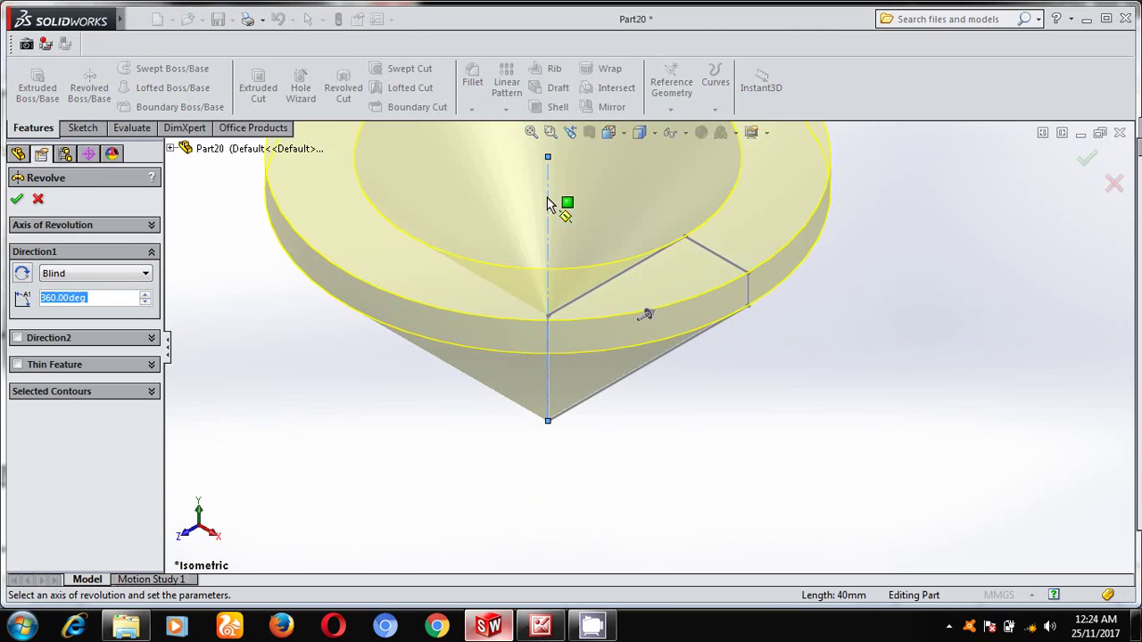
pyautogui.click(16, 200)
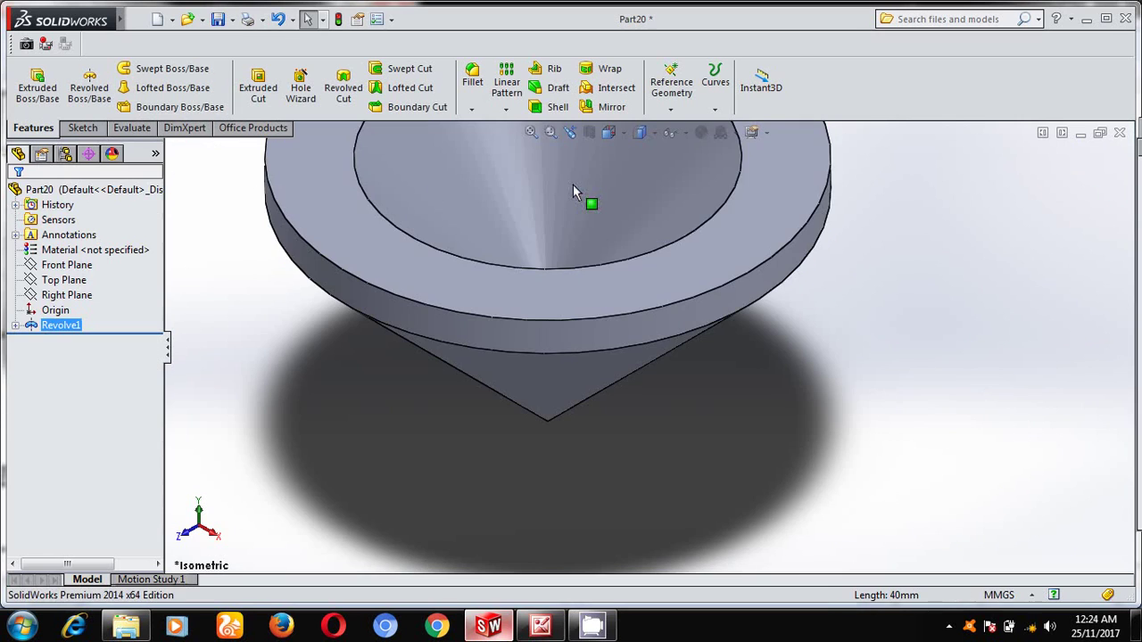
pyautogui.click(530, 133)
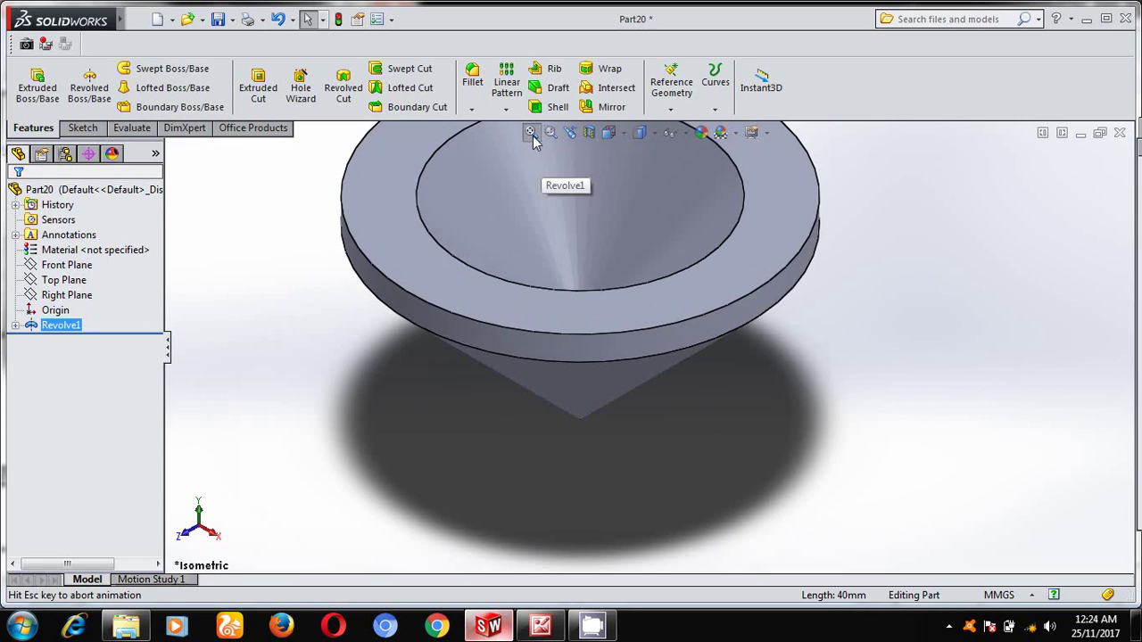
pyautogui.click(553, 627)
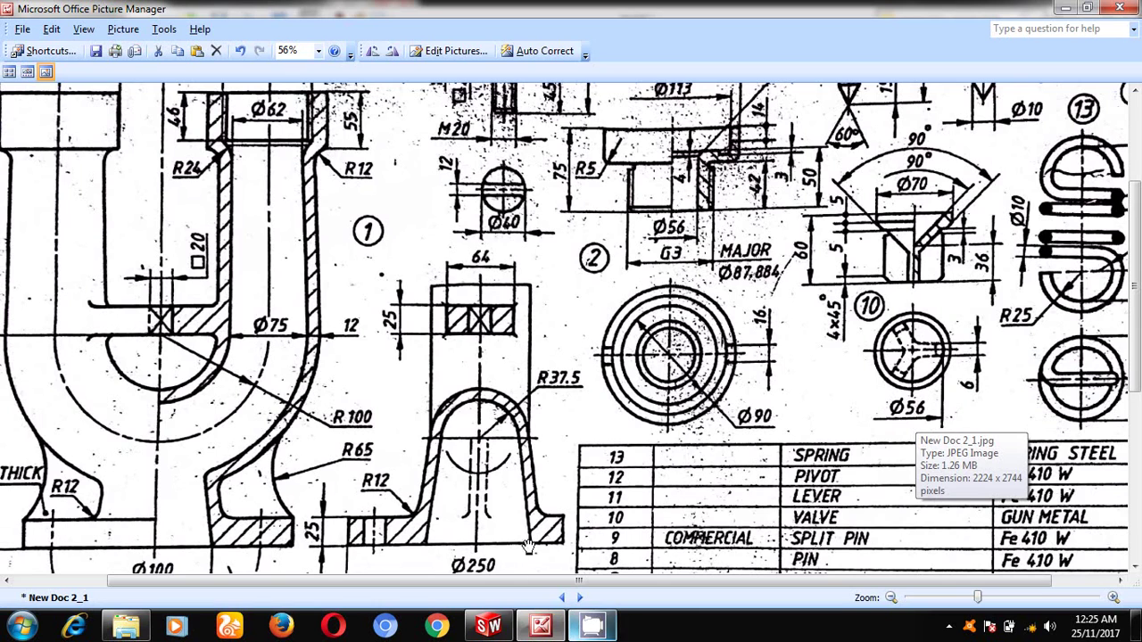
# - Start a Top Plane sketch with a horizontal line from the centre past the rim
pyautogui.click(490, 627)
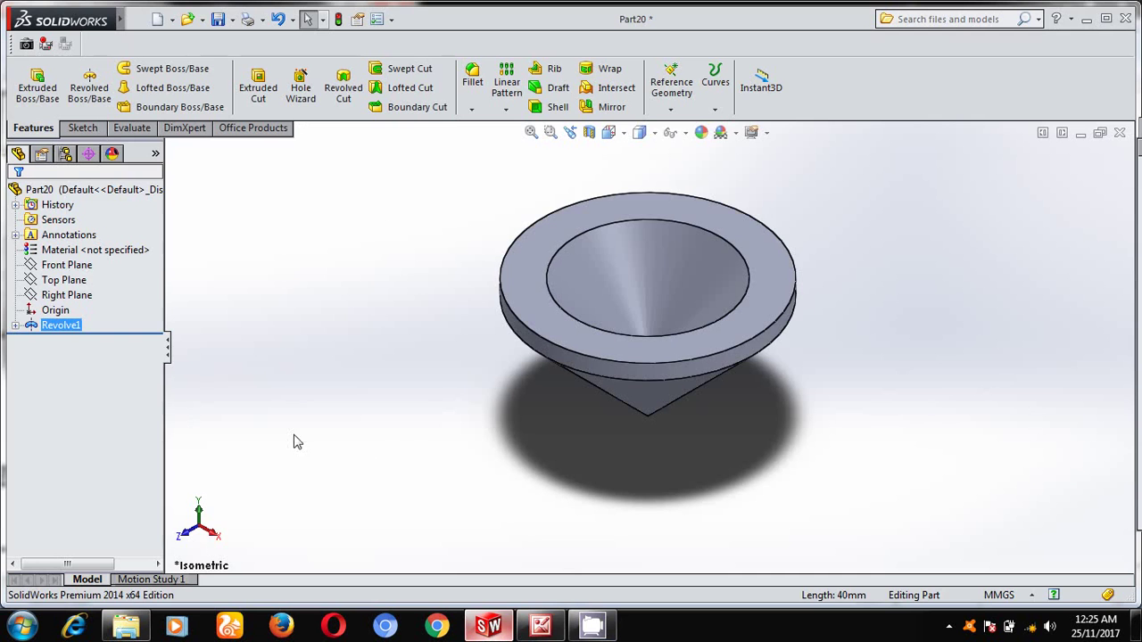
pyautogui.click(78, 282)
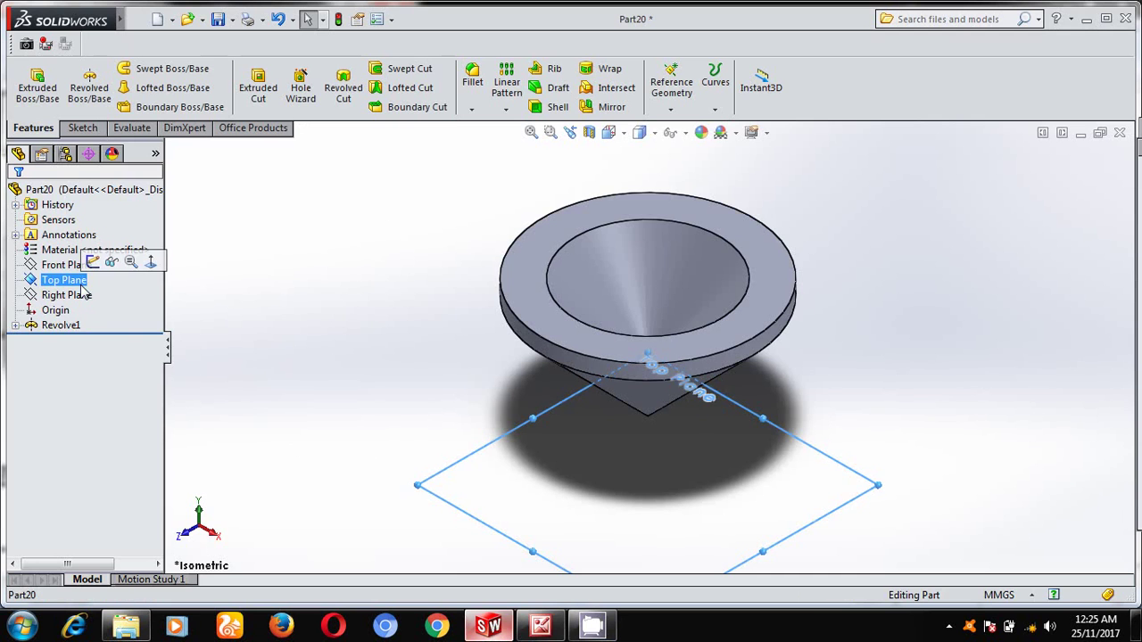
pyautogui.click(150, 262)
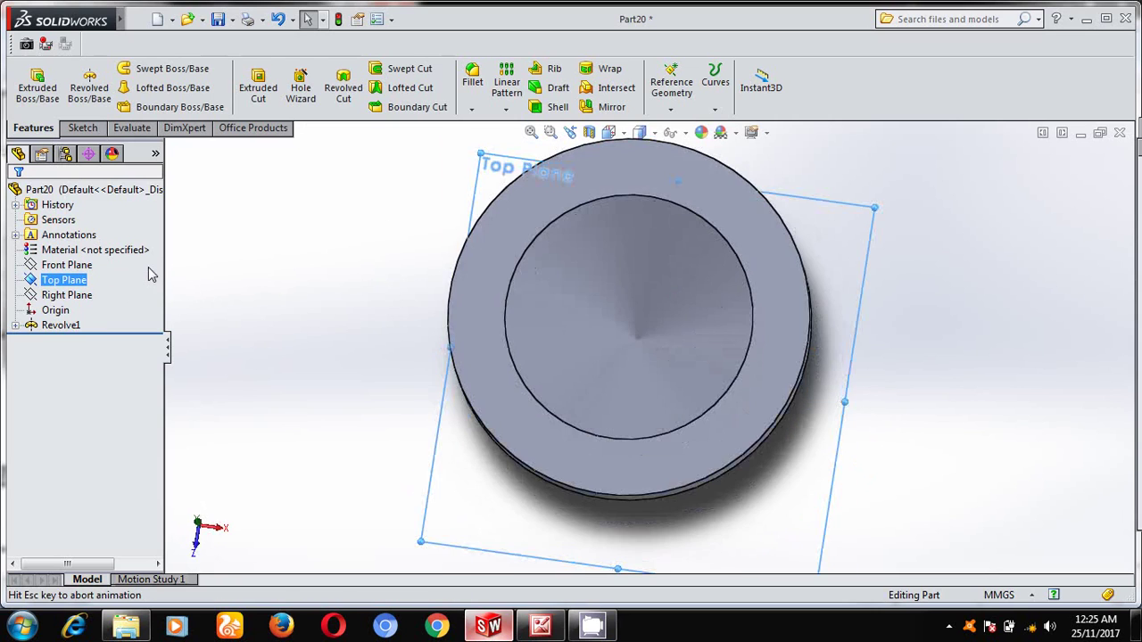
pyautogui.click(130, 263)
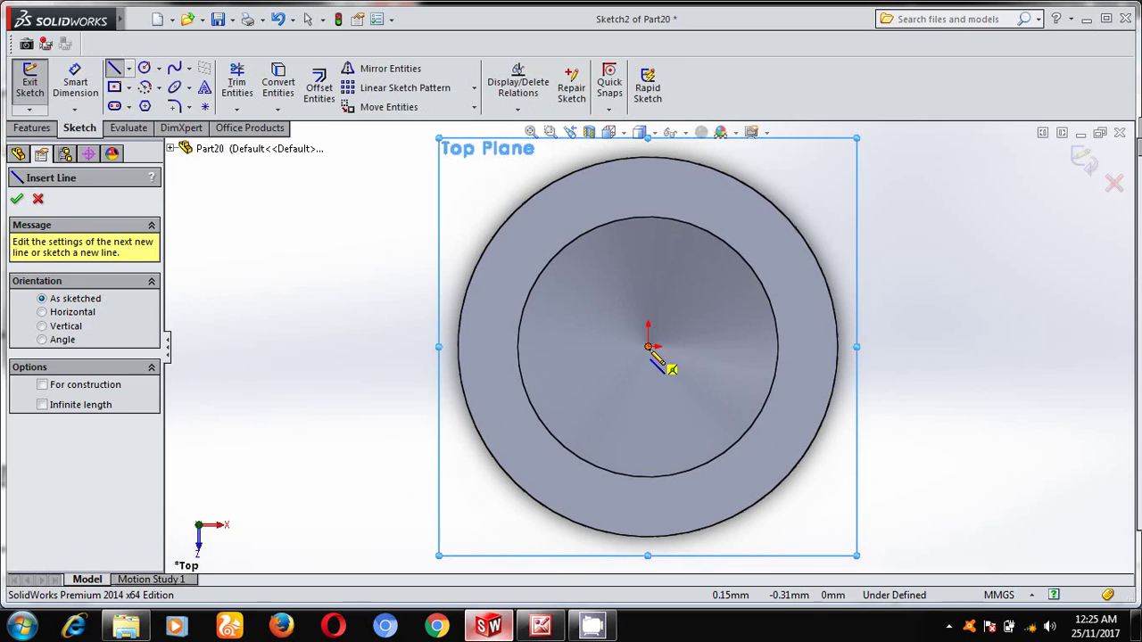
pyautogui.click(648, 347)
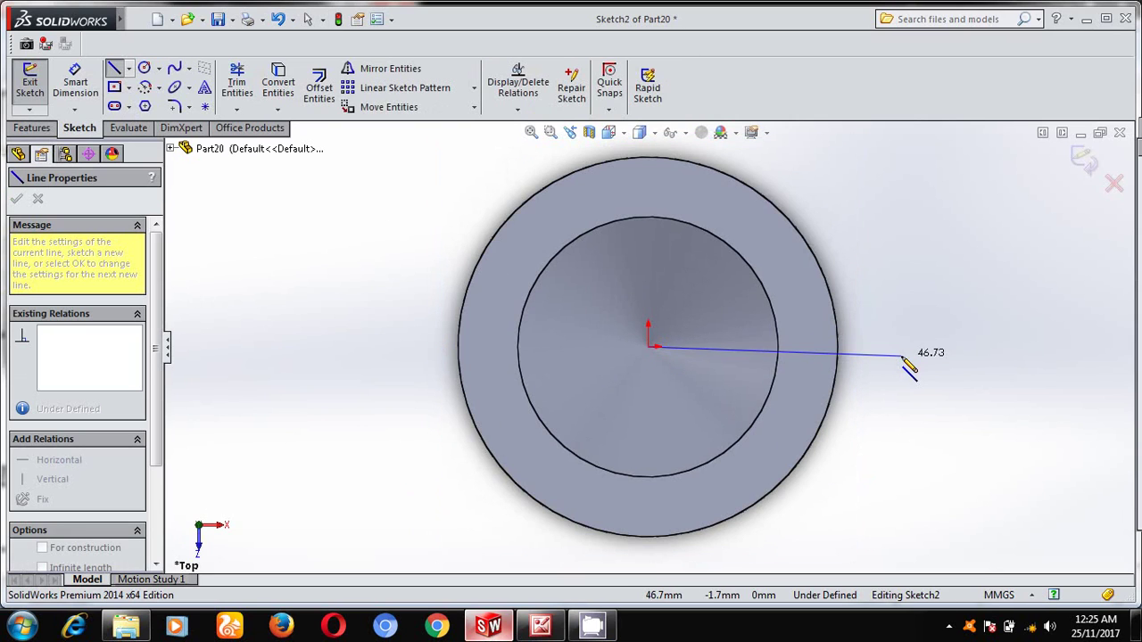
pyautogui.click(901, 347)
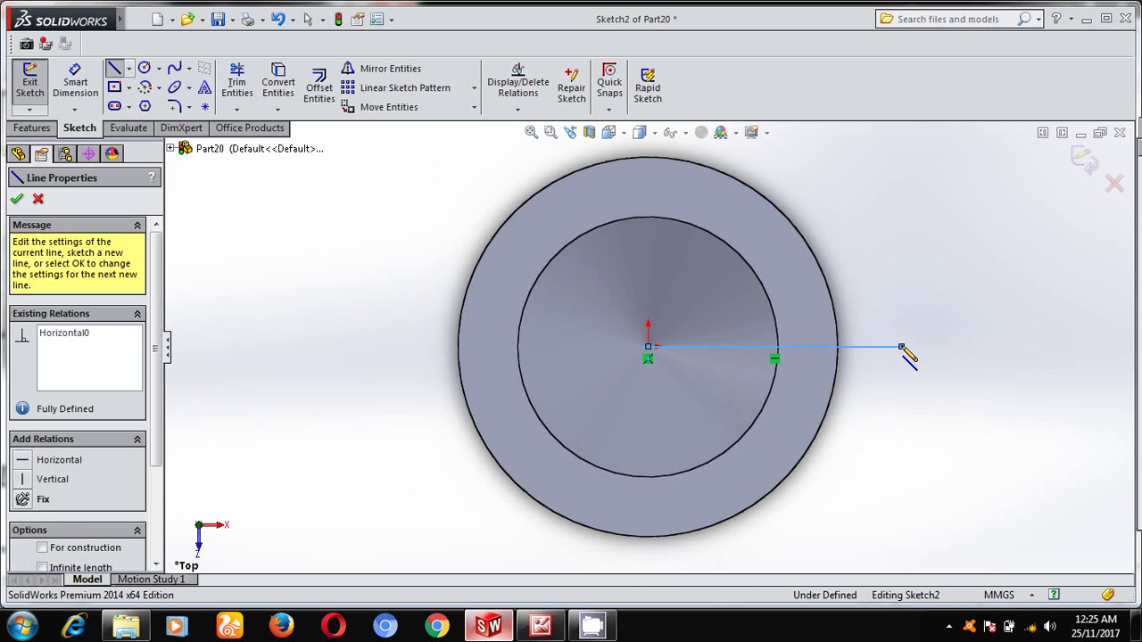
# - Offset the horizontal line 3 mm below and 3 mm above
pyautogui.click(307, 100)
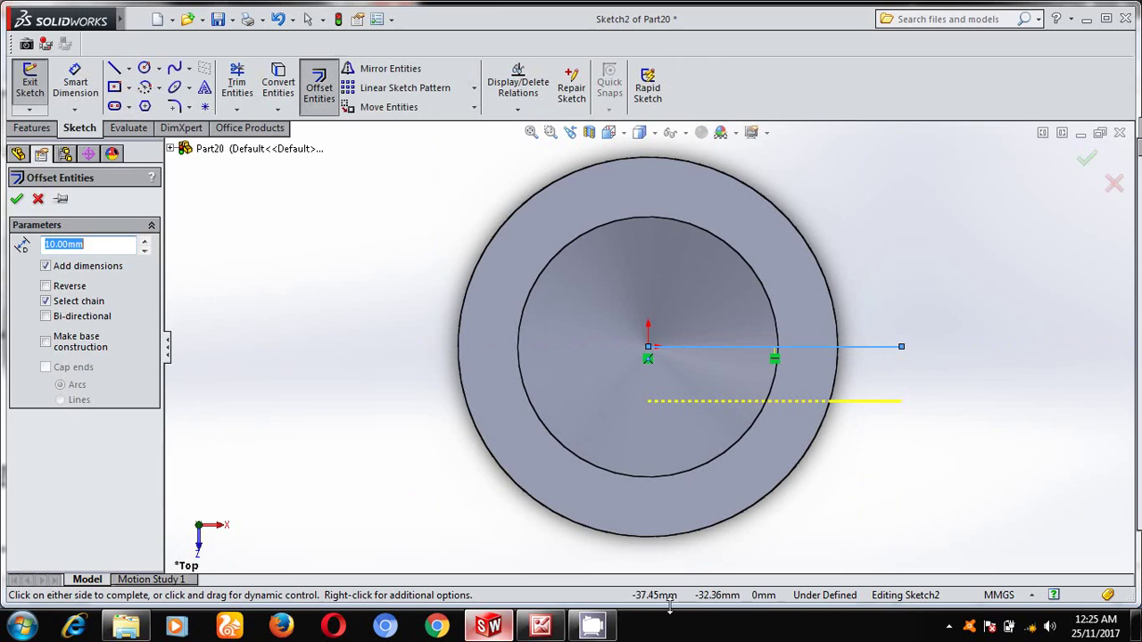
pyautogui.click(95, 243)
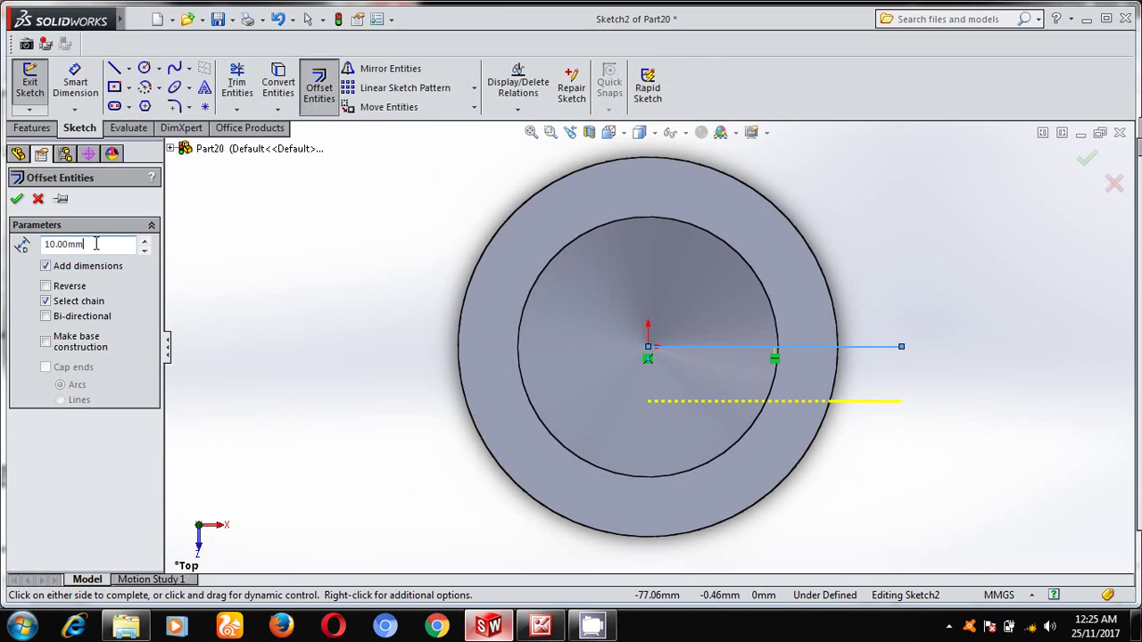
pyautogui.doubleClick(75, 243)
pyautogui.write('3')
pyautogui.click(731, 366)
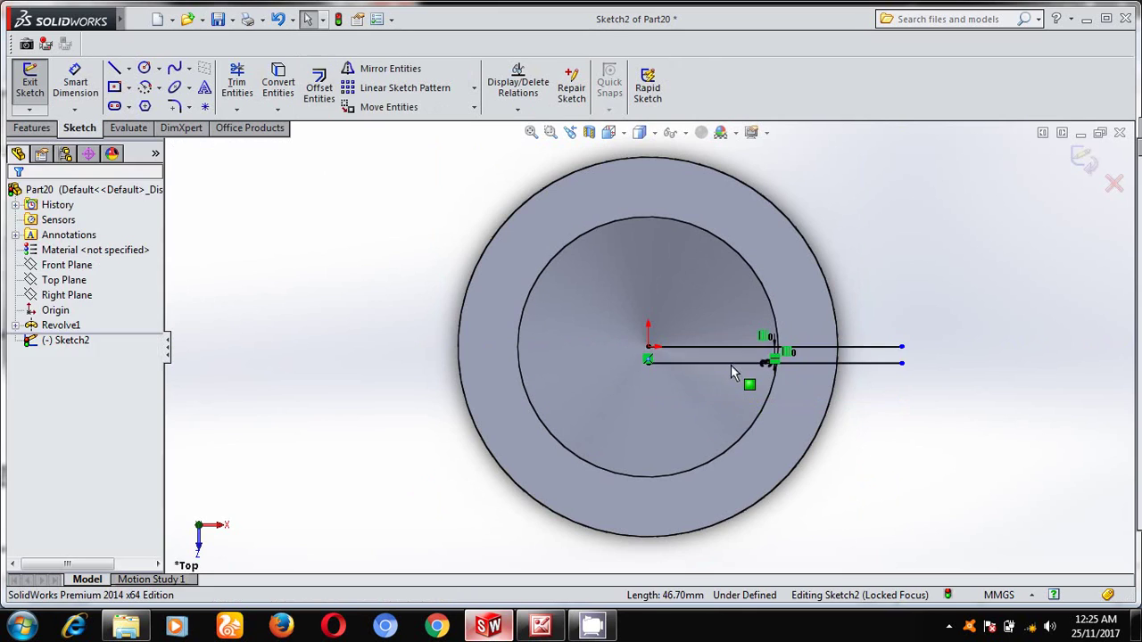
pyautogui.click(318, 87)
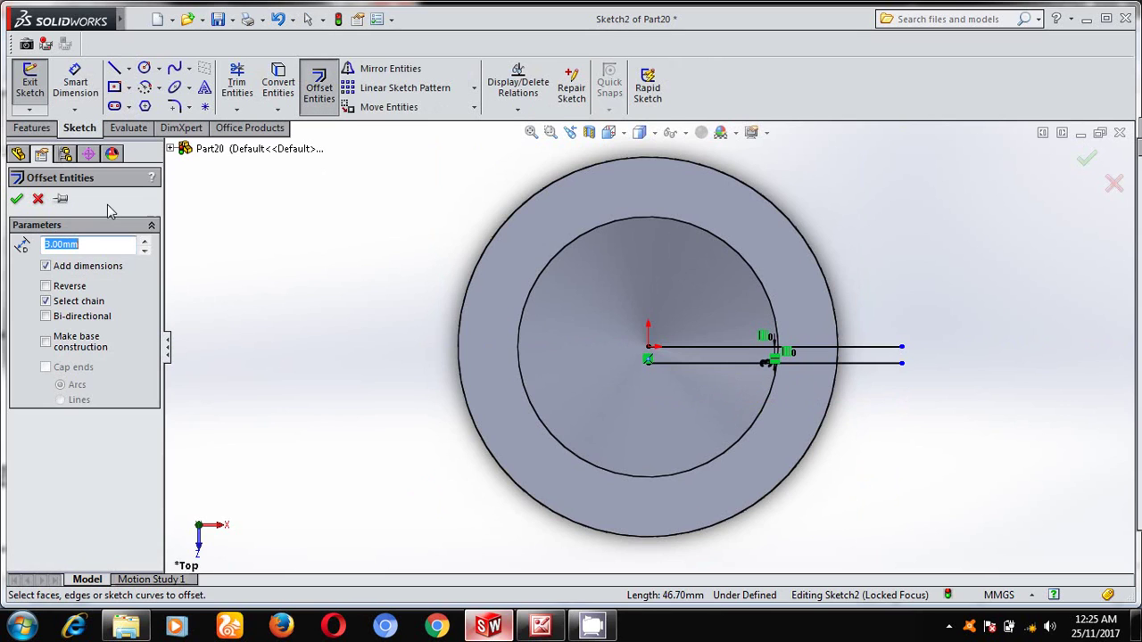
pyautogui.click(714, 348)
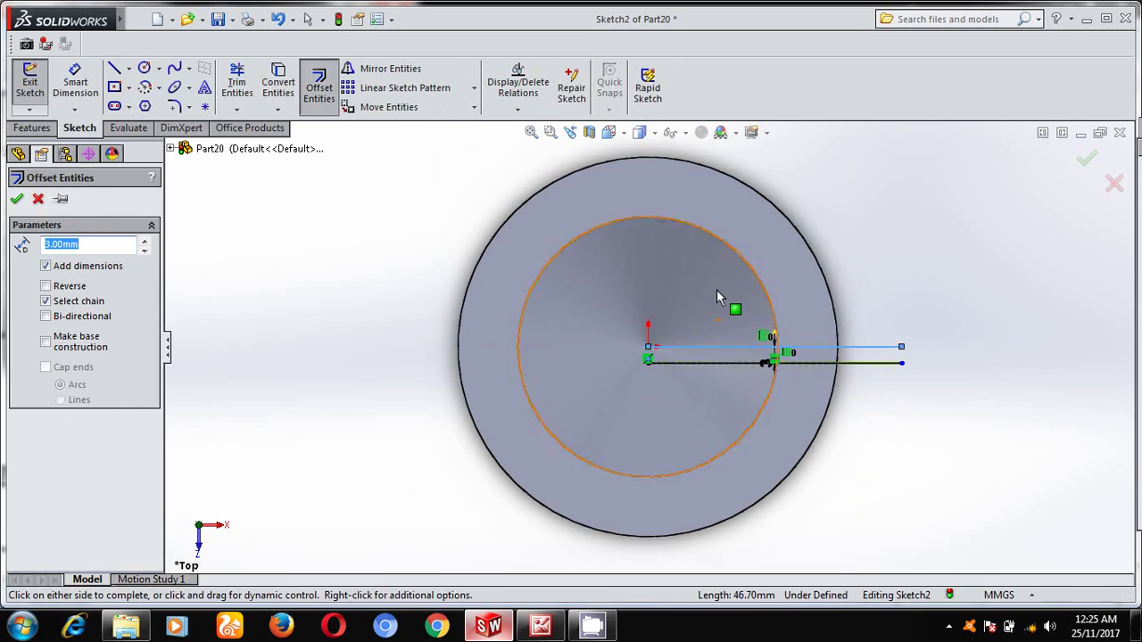
pyautogui.click(717, 289)
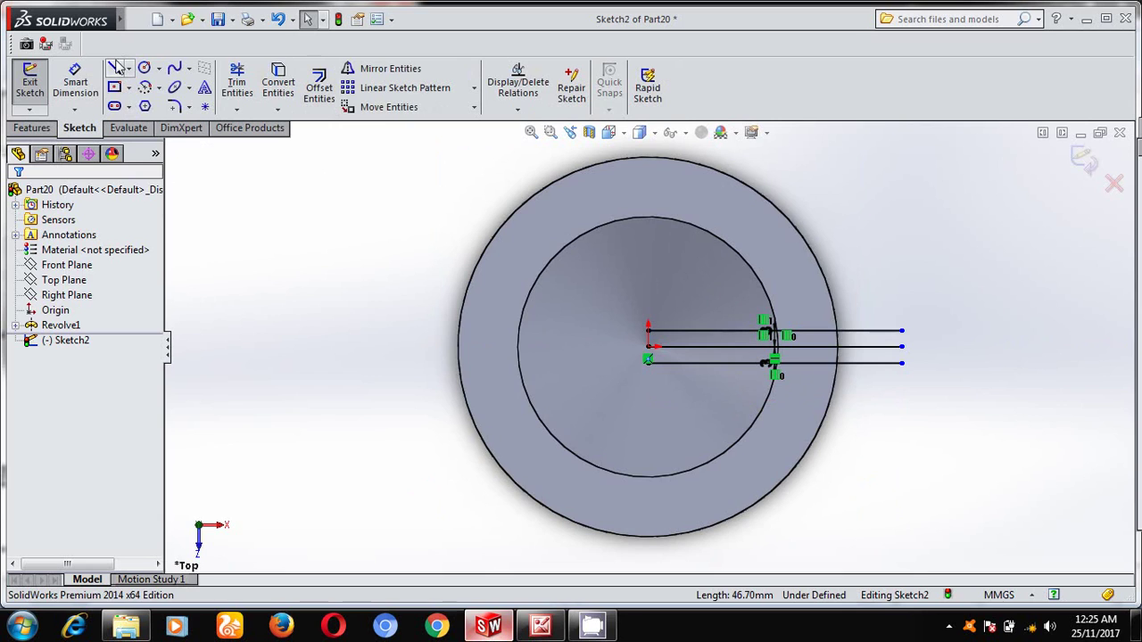
pyautogui.click(115, 70)
# - Join the left and right ends of the outer offset lines with vertical lines
pyautogui.scroll(-2, 678, 328)
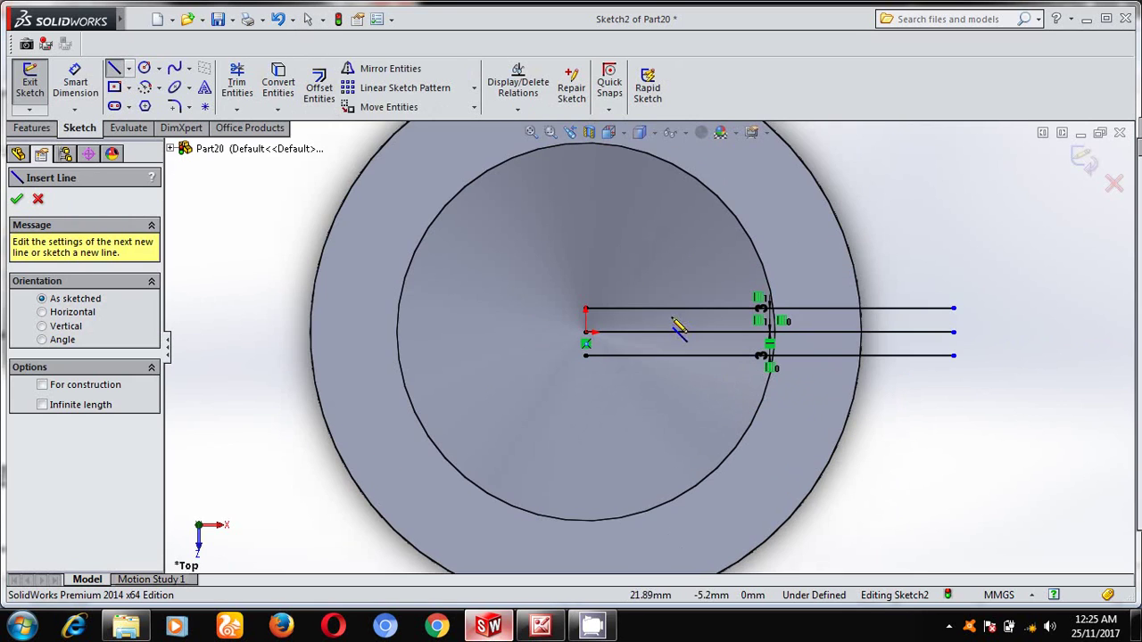
pyautogui.scroll(-1, 678, 329)
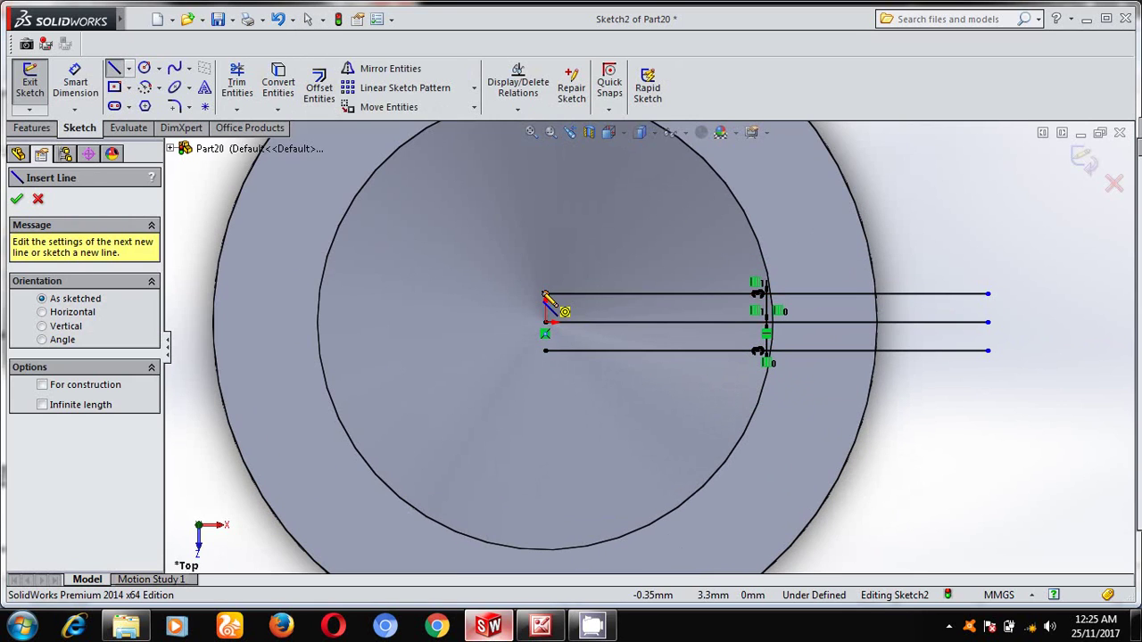
pyautogui.click(545, 349)
pyautogui.doubleClick(547, 357)
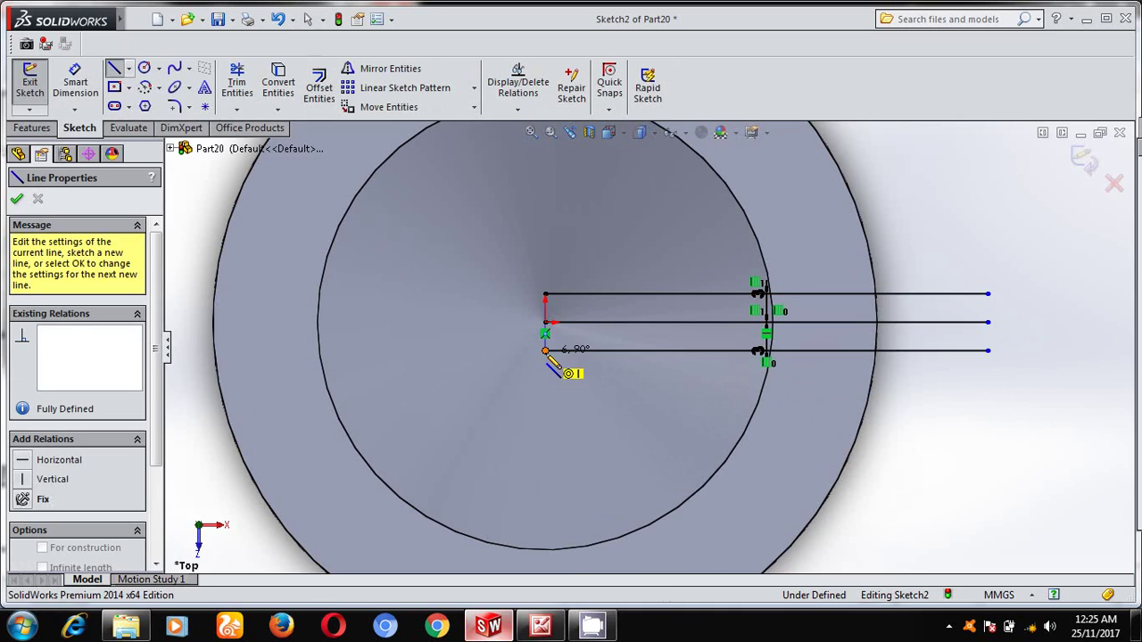
pyautogui.click(987, 295)
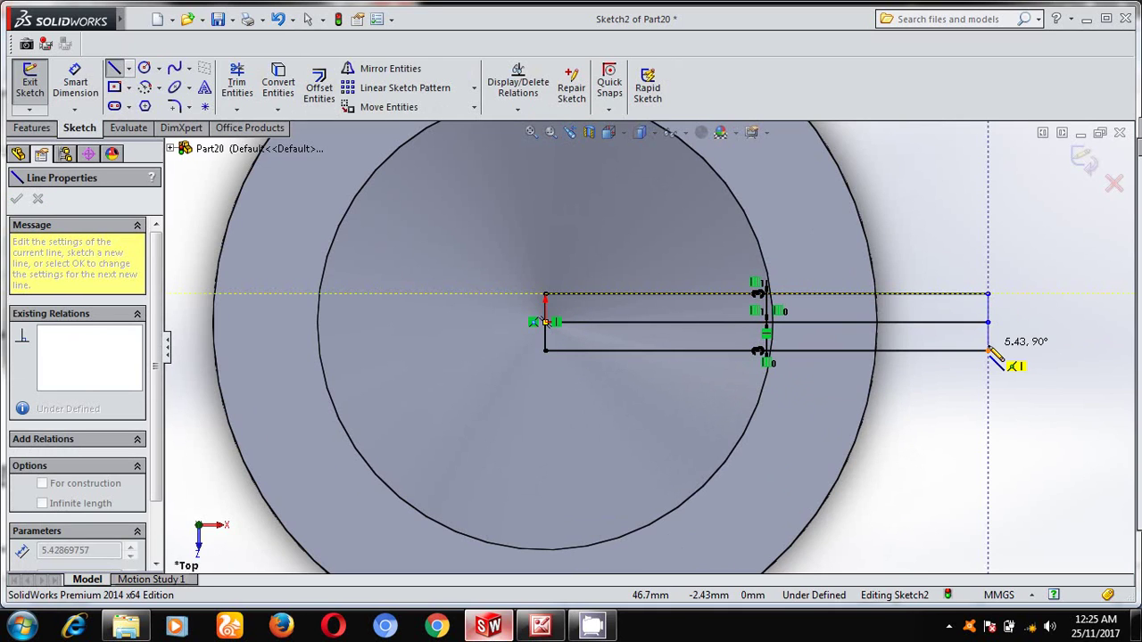
pyautogui.doubleClick(987, 349)
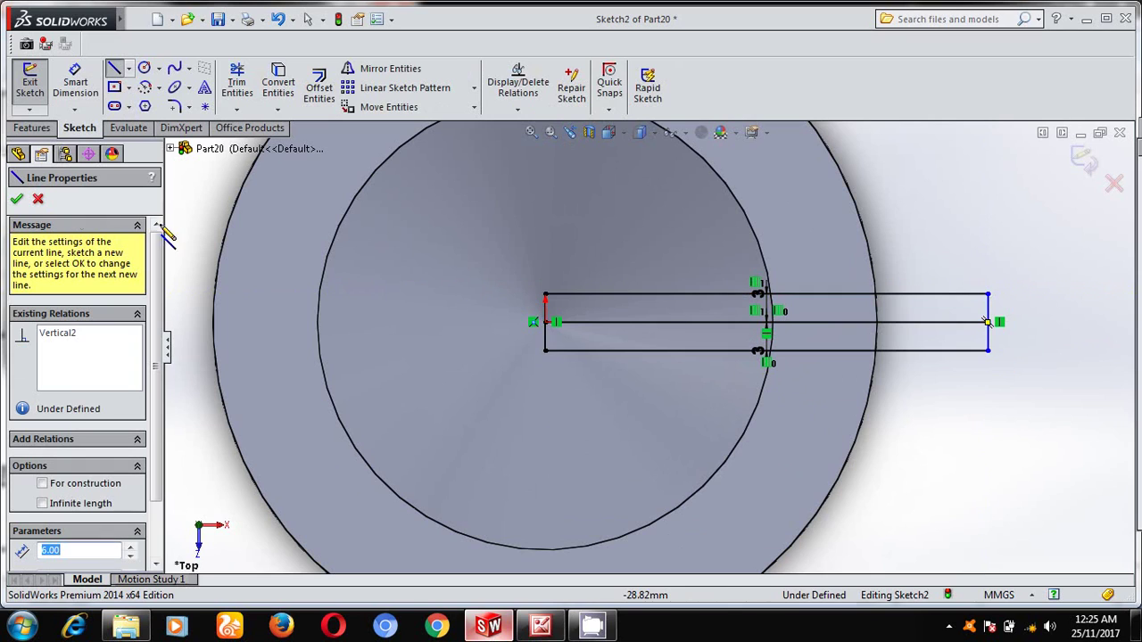
pyautogui.click(16, 200)
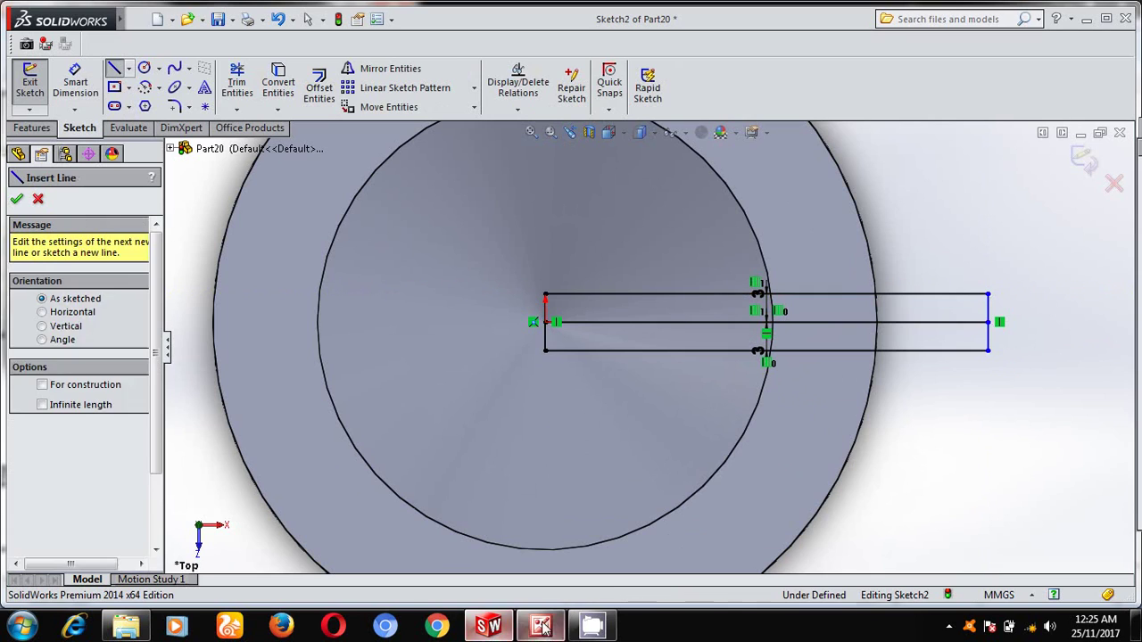
pyautogui.hotkey('alt', 'Tab')
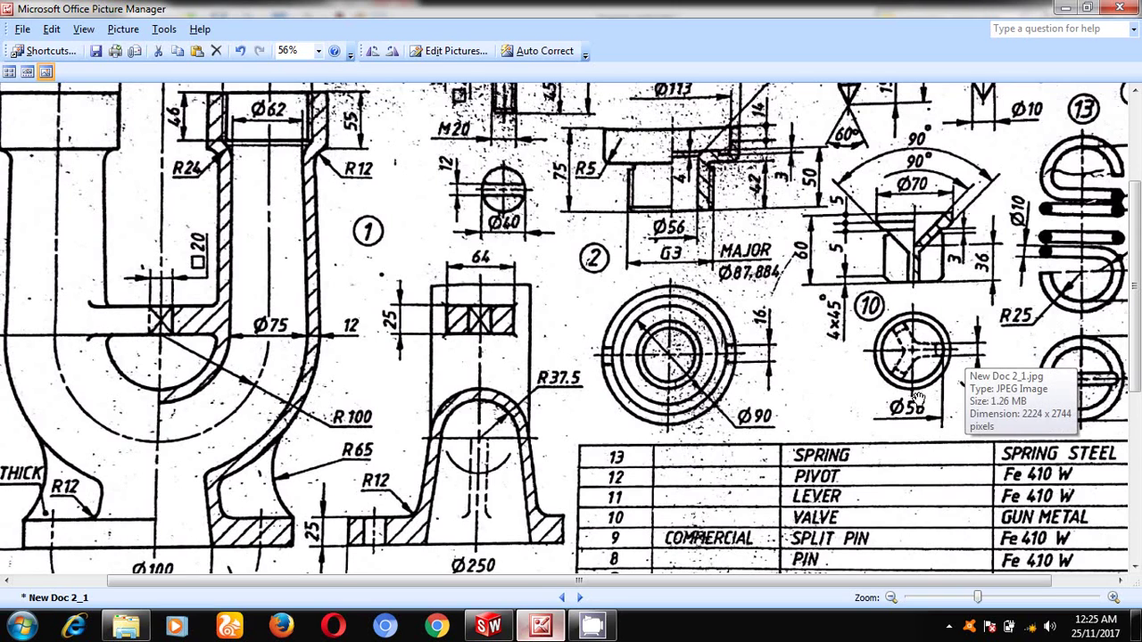
pyautogui.click(492, 625)
pyautogui.click(143, 69)
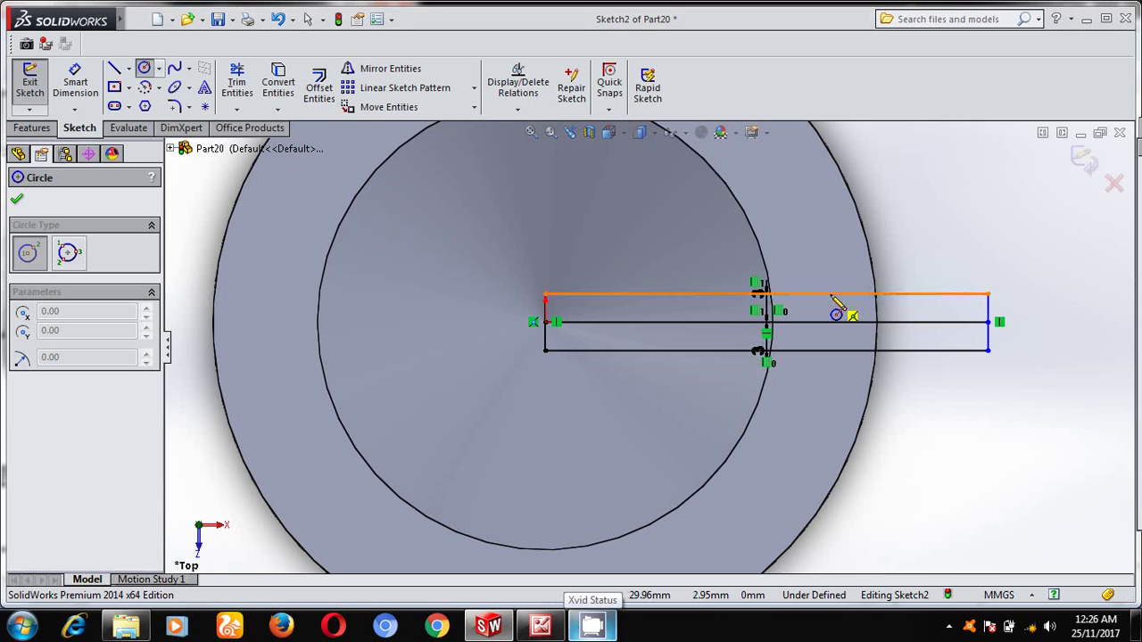
# - Draw a circle centred on the origin and dimension its diameter to 56 mm
pyautogui.click(545, 322)
pyautogui.click(808, 260)
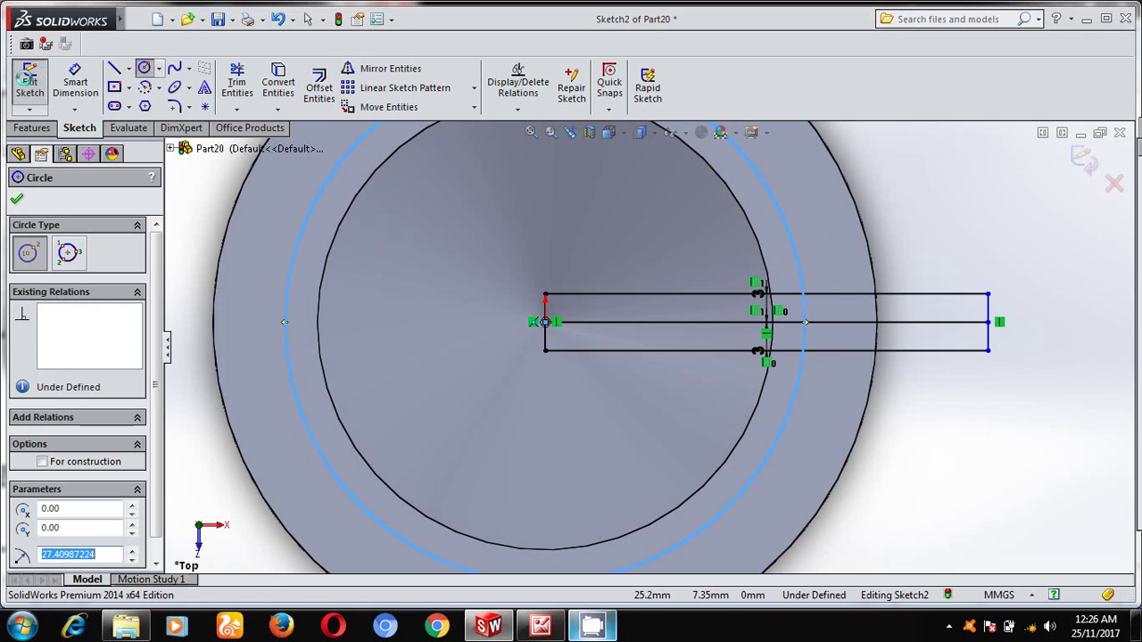
pyautogui.click(76, 82)
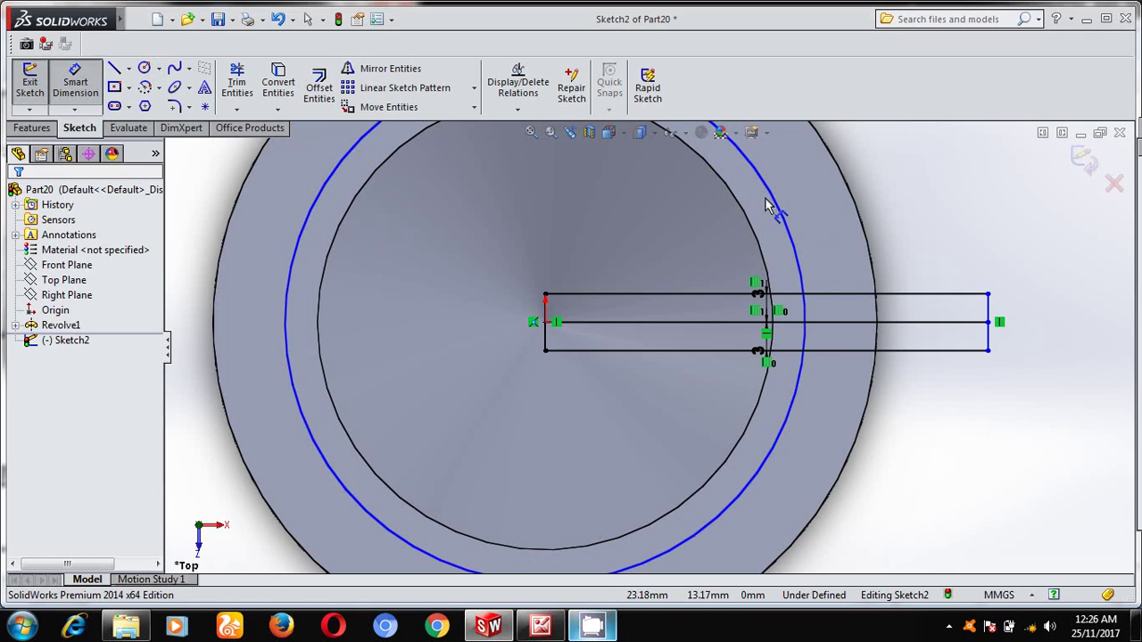
pyautogui.click(776, 200)
pyautogui.click(953, 204)
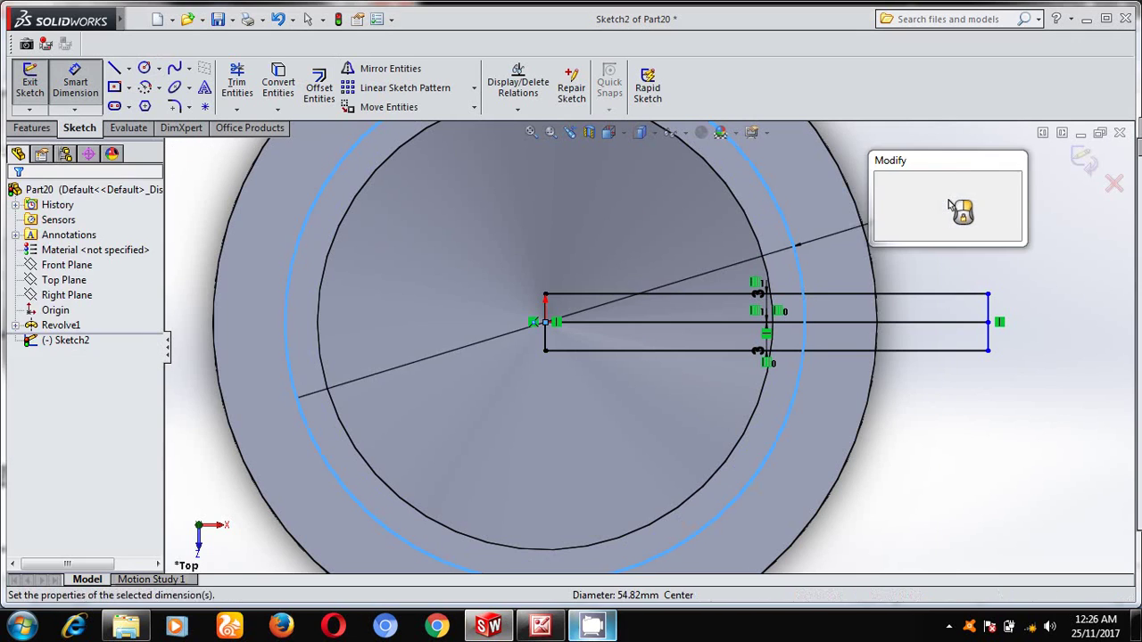
pyautogui.write('56')
pyautogui.press('Return')
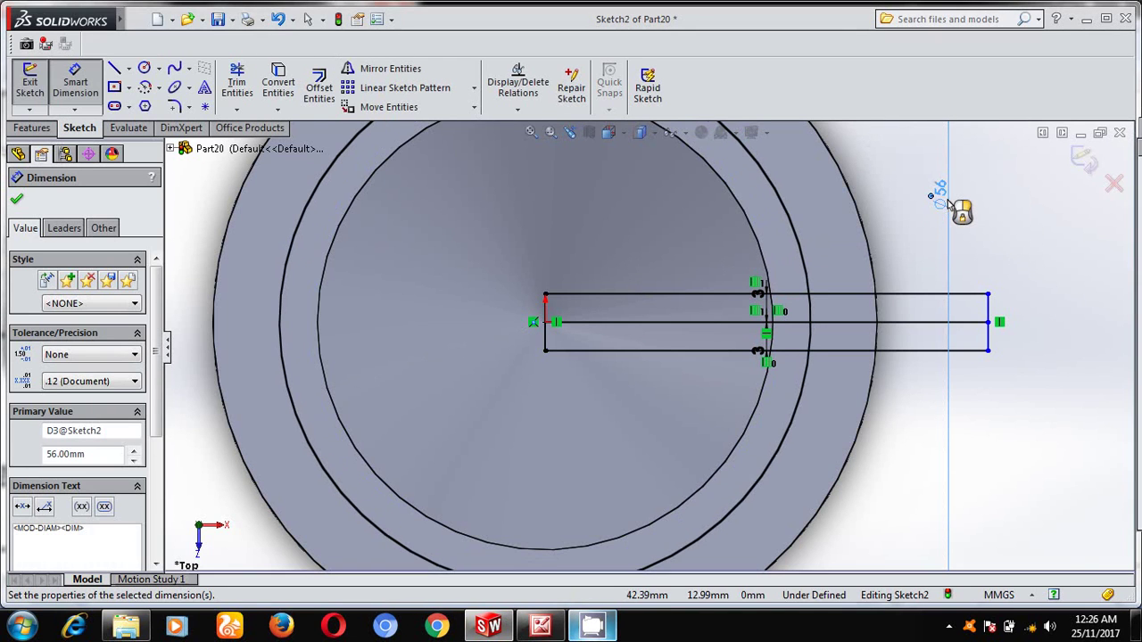
pyautogui.click(16, 199)
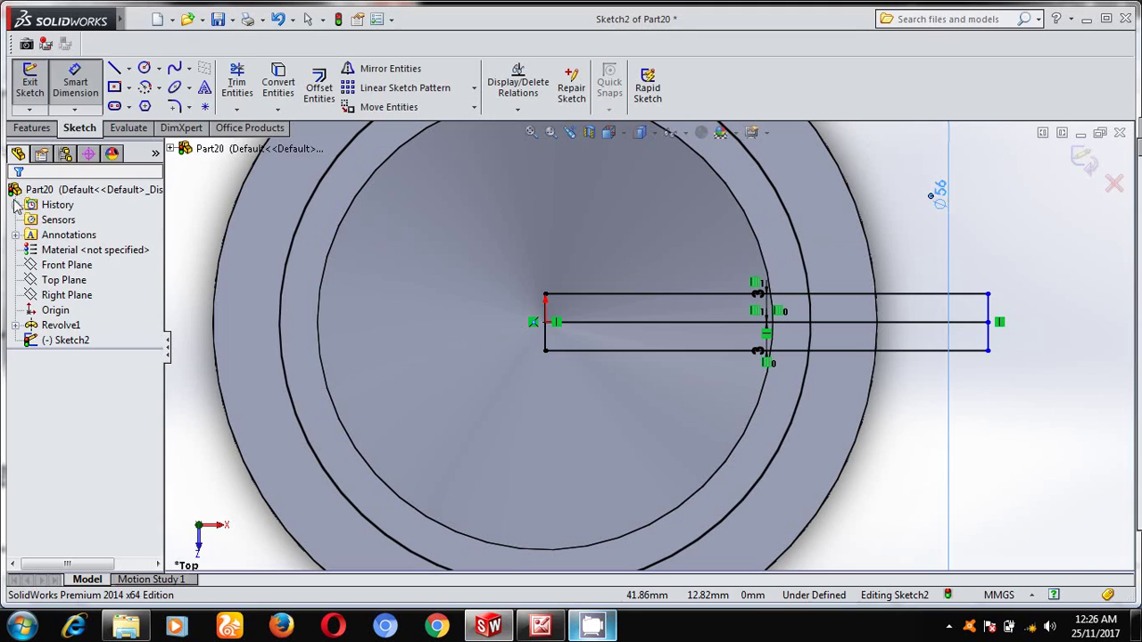
pyautogui.click(236, 85)
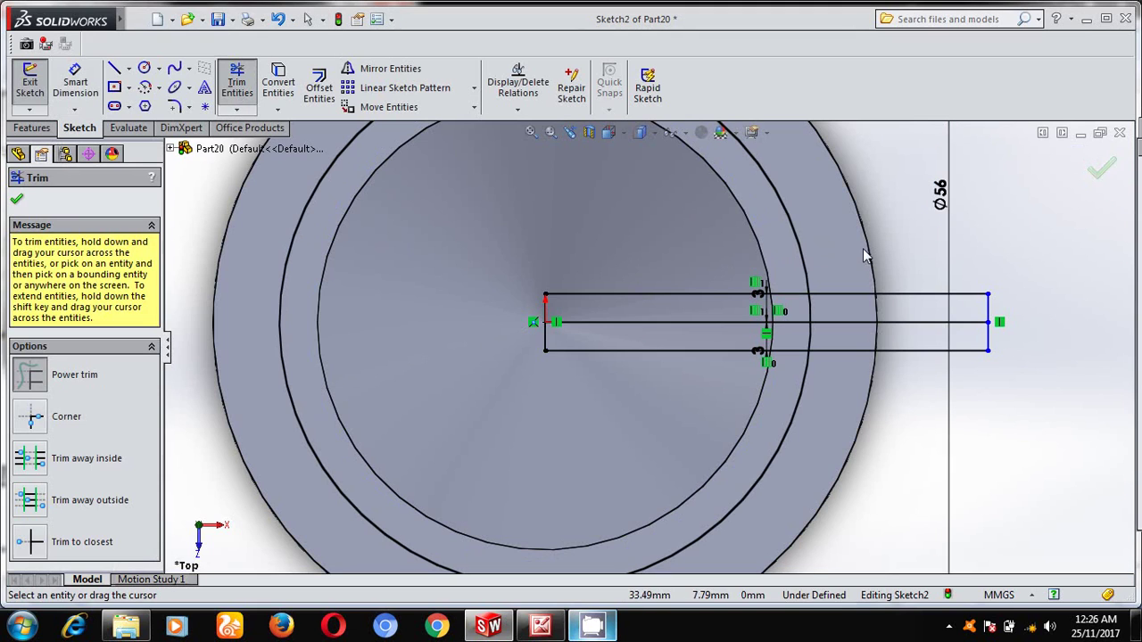
# - Trim away the middle line and outside segments, leaving a 6 mm fin slot ending on the Ø56 arc
pyautogui.moveTo(943, 243)
pyautogui.mouseDown()
pyautogui.moveTo(941, 357)
pyautogui.moveTo(1021, 316)
pyautogui.moveTo(991, 361)
pyautogui.moveTo(884, 364)
pyautogui.moveTo(775, 234)
pyautogui.mouseUp()
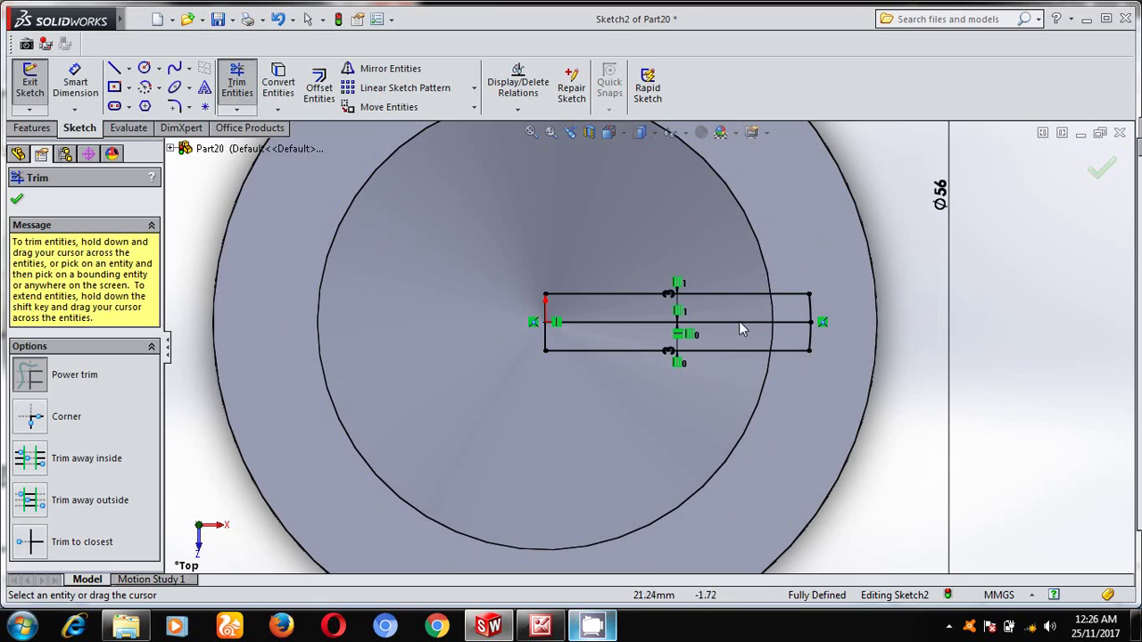
pyautogui.scroll(-3, 736, 317)
pyautogui.moveTo(731, 314)
pyautogui.mouseDown()
pyautogui.moveTo(725, 360)
pyautogui.moveTo(571, 360)
pyautogui.mouseUp()
pyautogui.press('Escape')
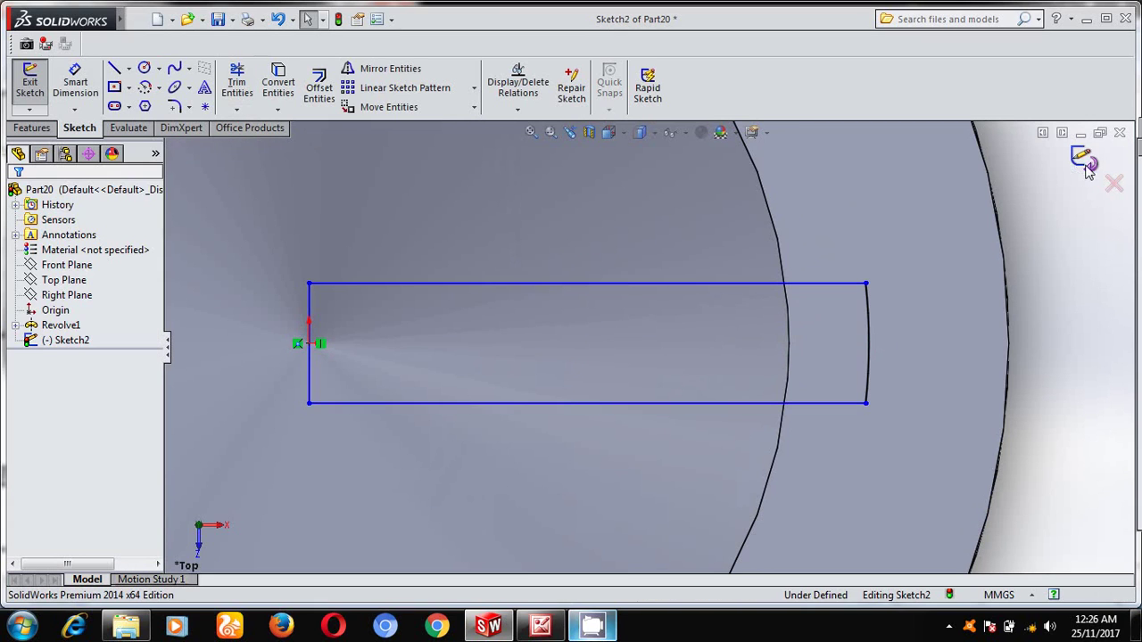
pyautogui.click(1084, 159)
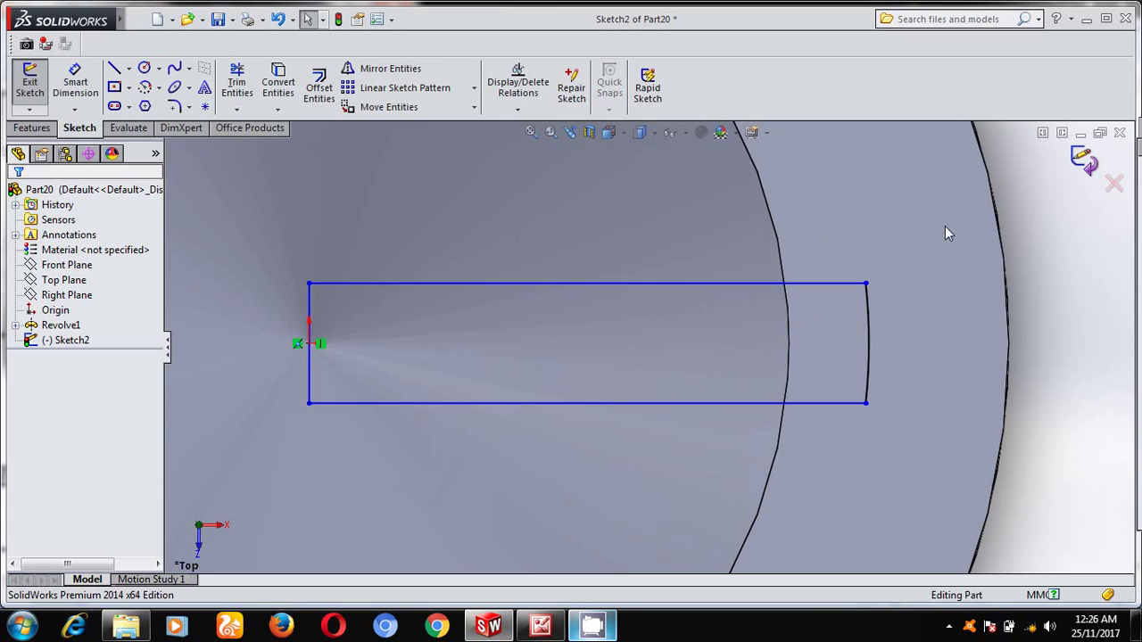
pyautogui.press('space')
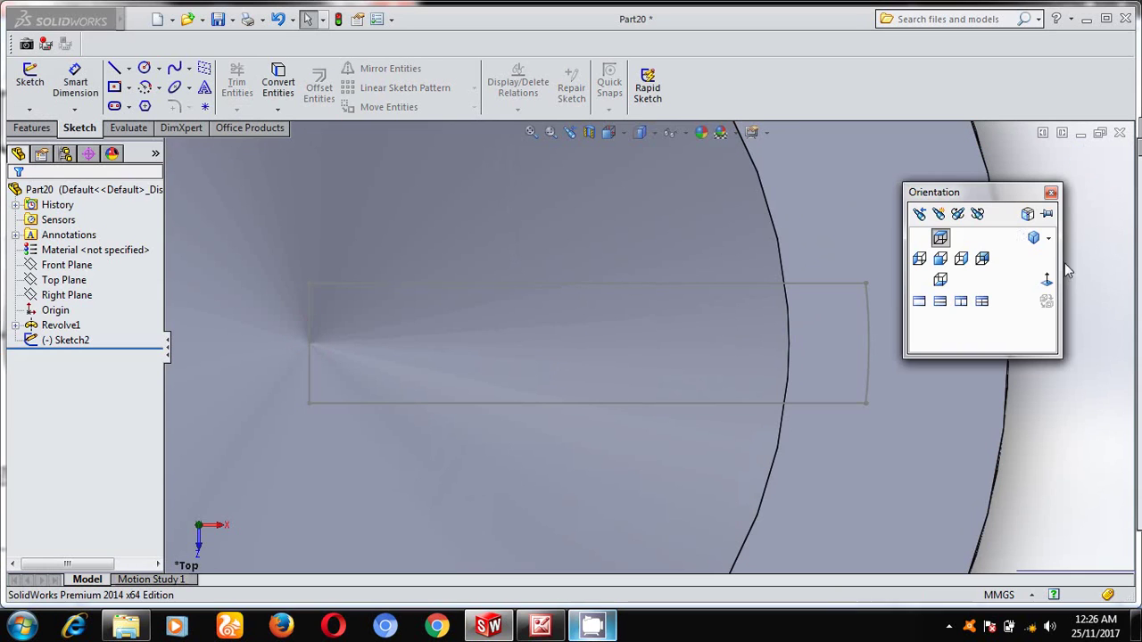
# - In isometric view, extrude the Sketch2 slot Up To Next to form a fin under the cone
pyautogui.click(1026, 237)
pyautogui.click(32, 127)
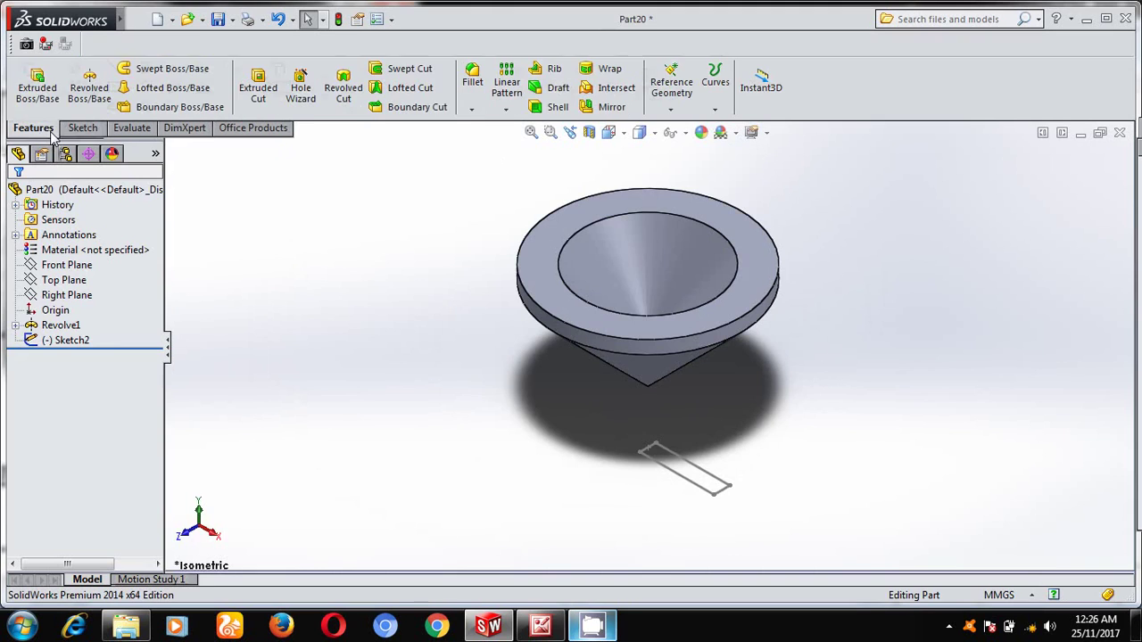
pyautogui.click(49, 98)
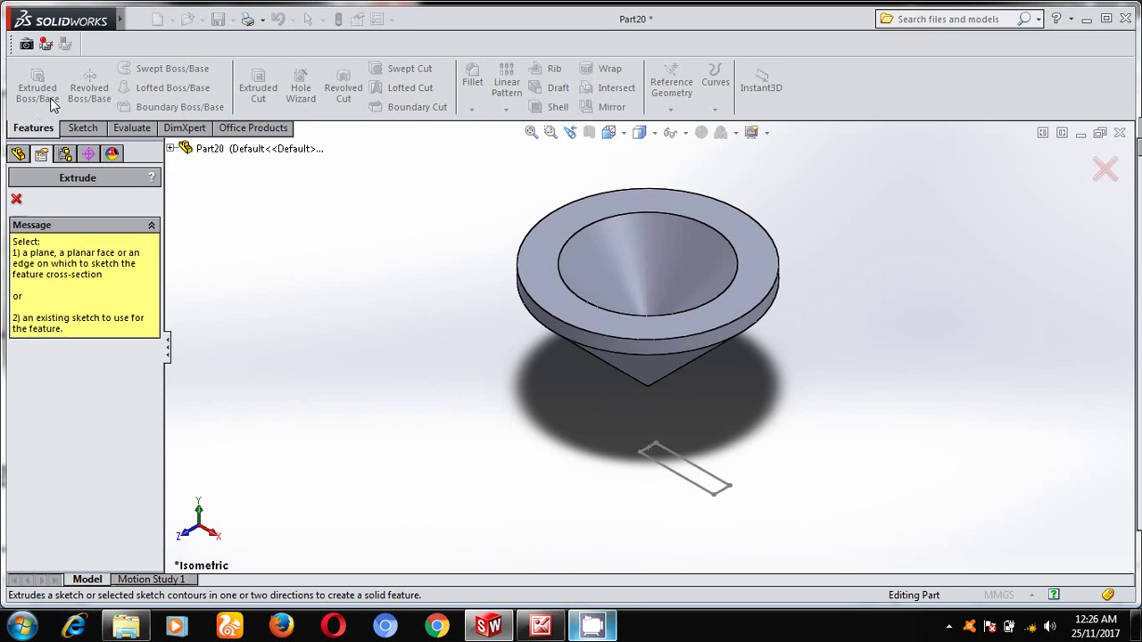
pyautogui.click(674, 480)
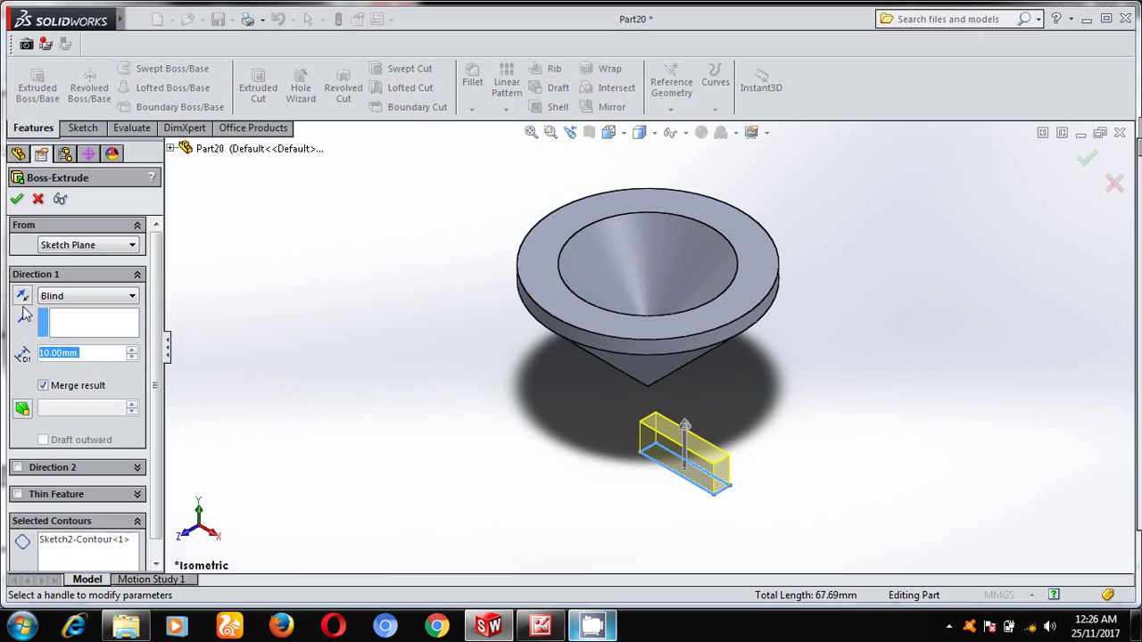
pyautogui.click(127, 296)
pyautogui.click(64, 333)
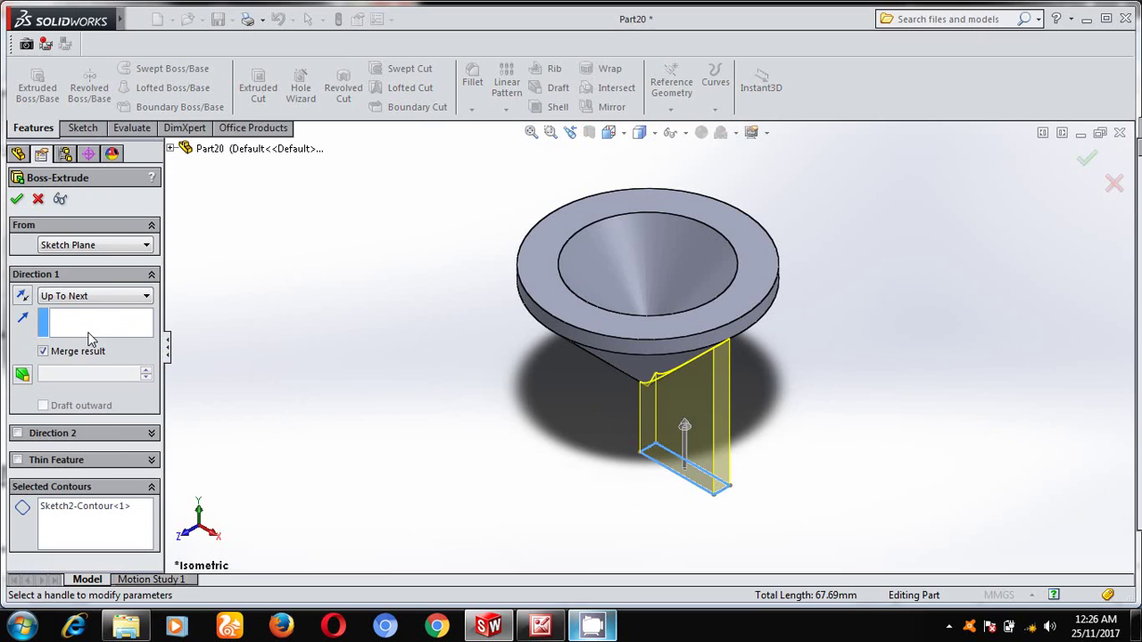
pyautogui.click(17, 200)
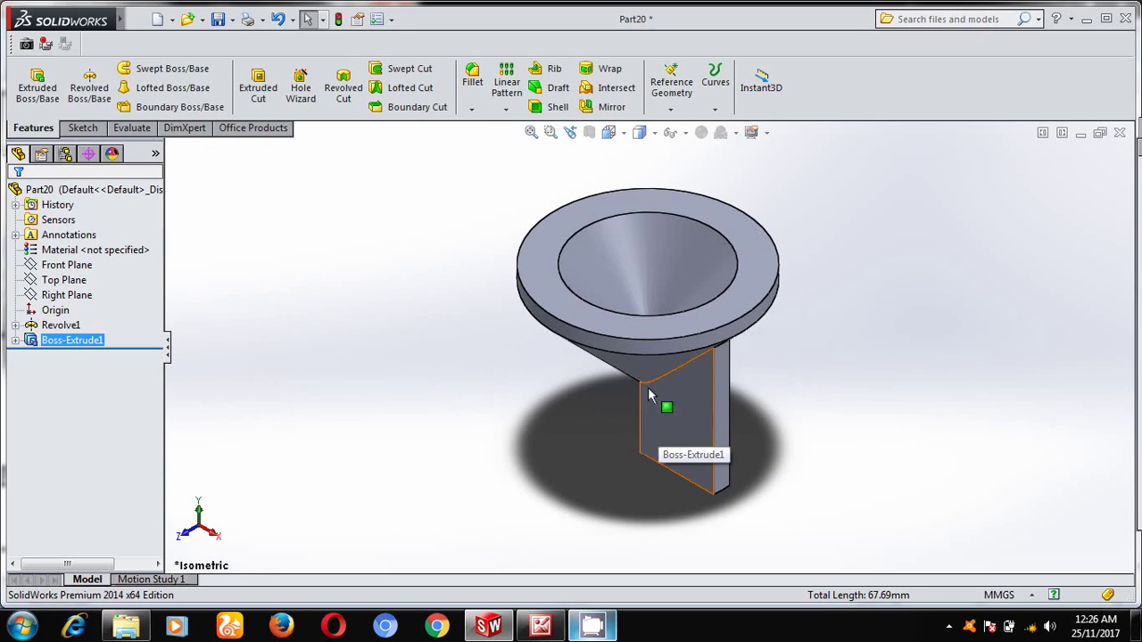
# - On the Front Plane, draw a vertical centerline from the origin to the head's top edge
pyautogui.click(77, 266)
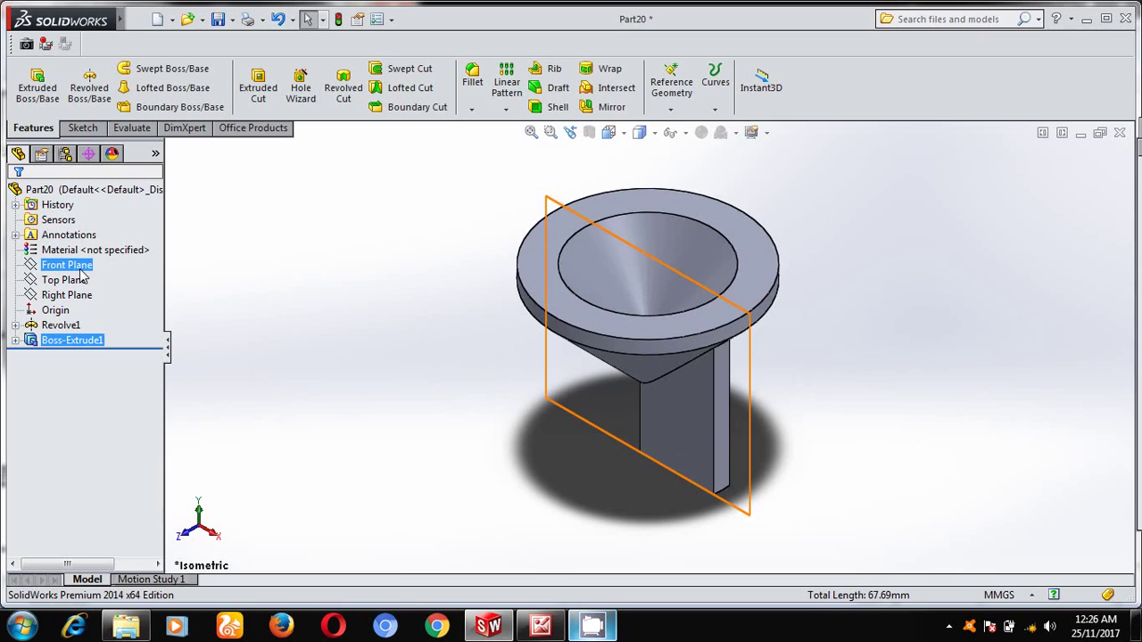
pyautogui.click(80, 268)
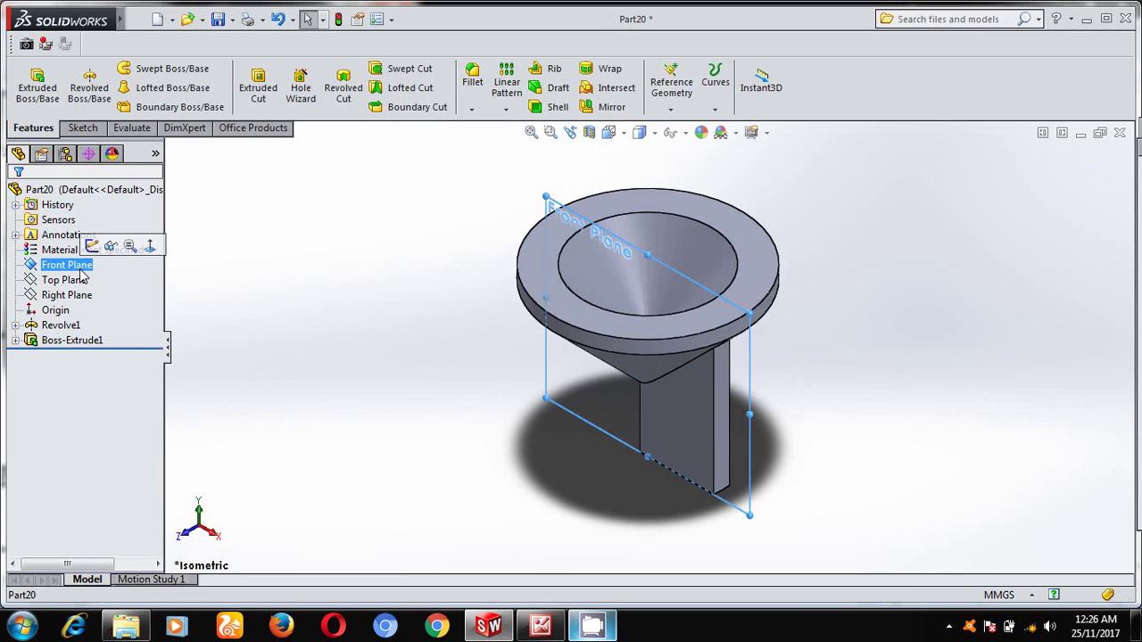
pyautogui.click(149, 246)
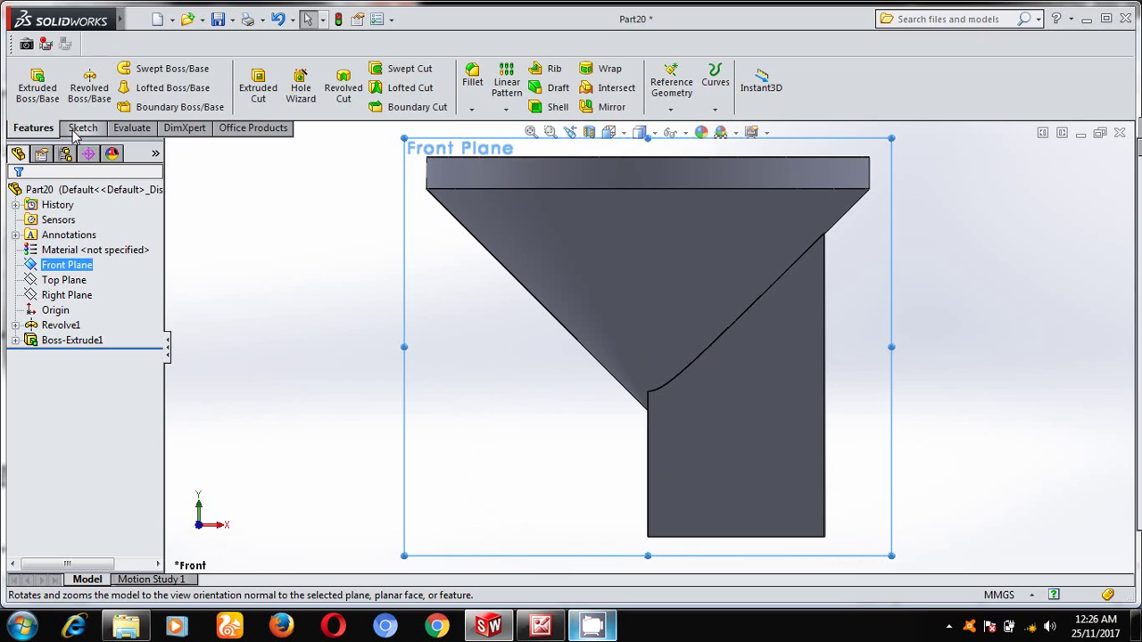
pyautogui.click(82, 127)
pyautogui.click(129, 69)
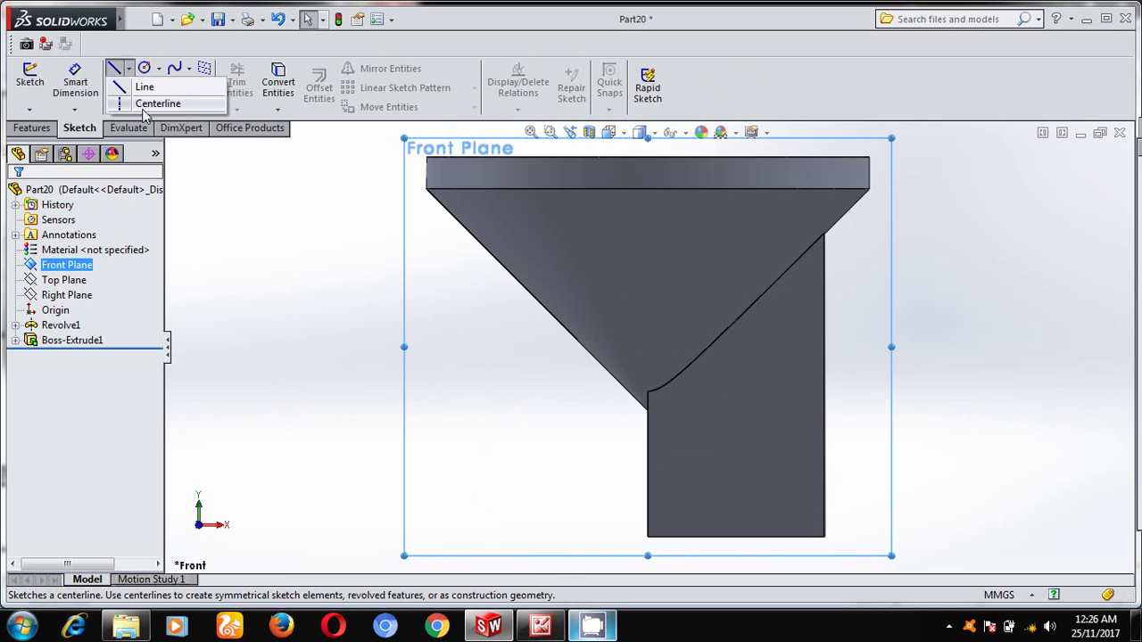
pyautogui.click(157, 103)
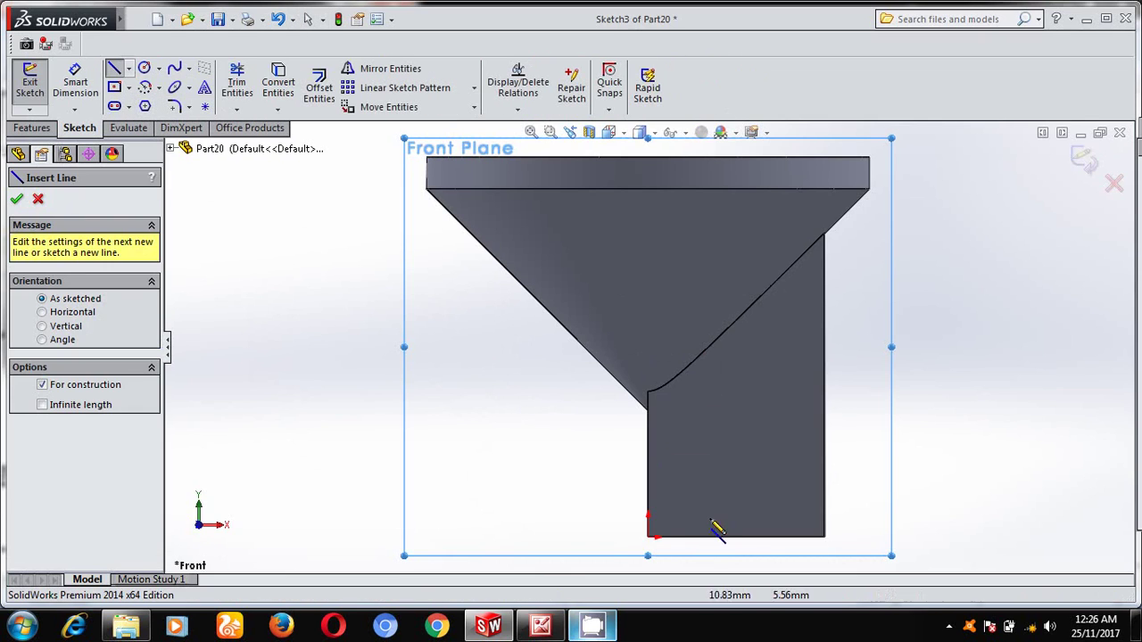
pyautogui.click(648, 537)
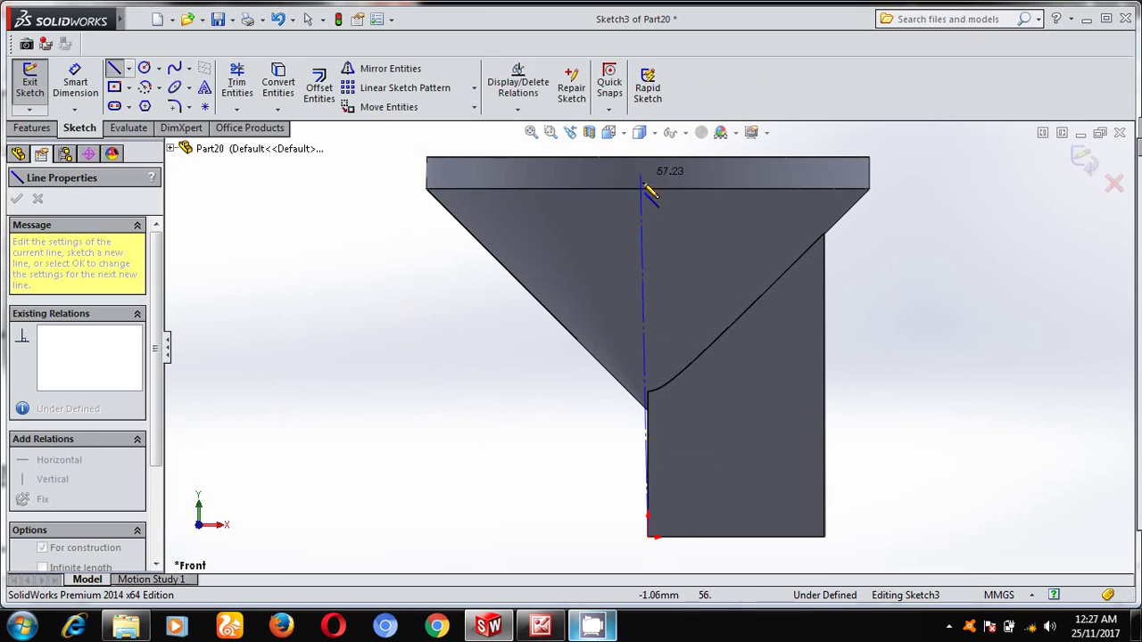
pyautogui.click(648, 189)
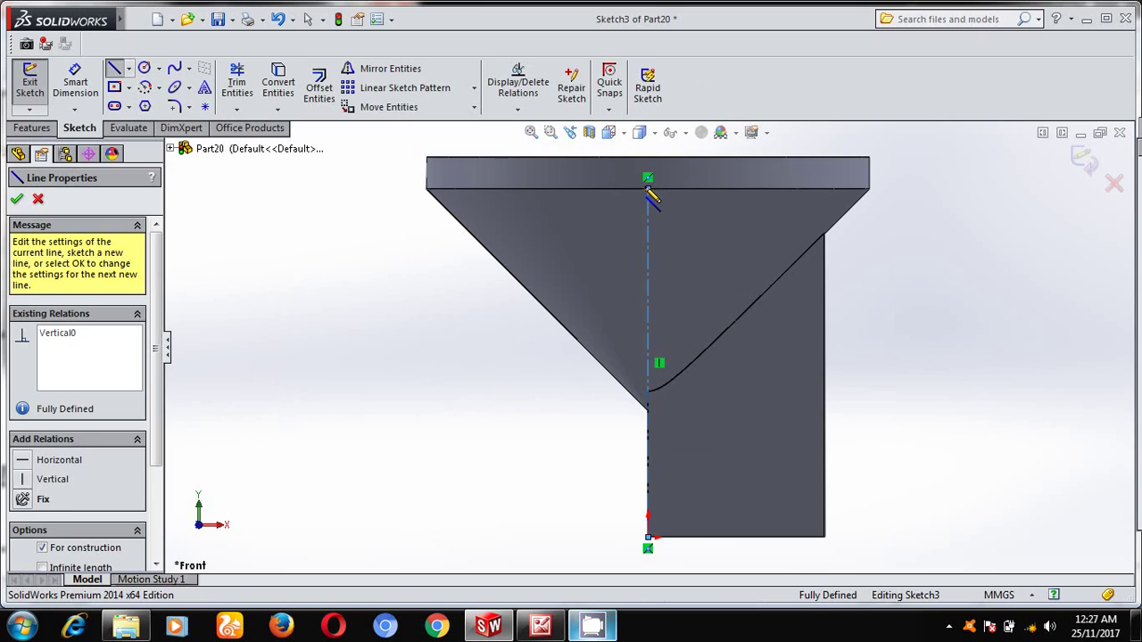
pyautogui.click(1083, 160)
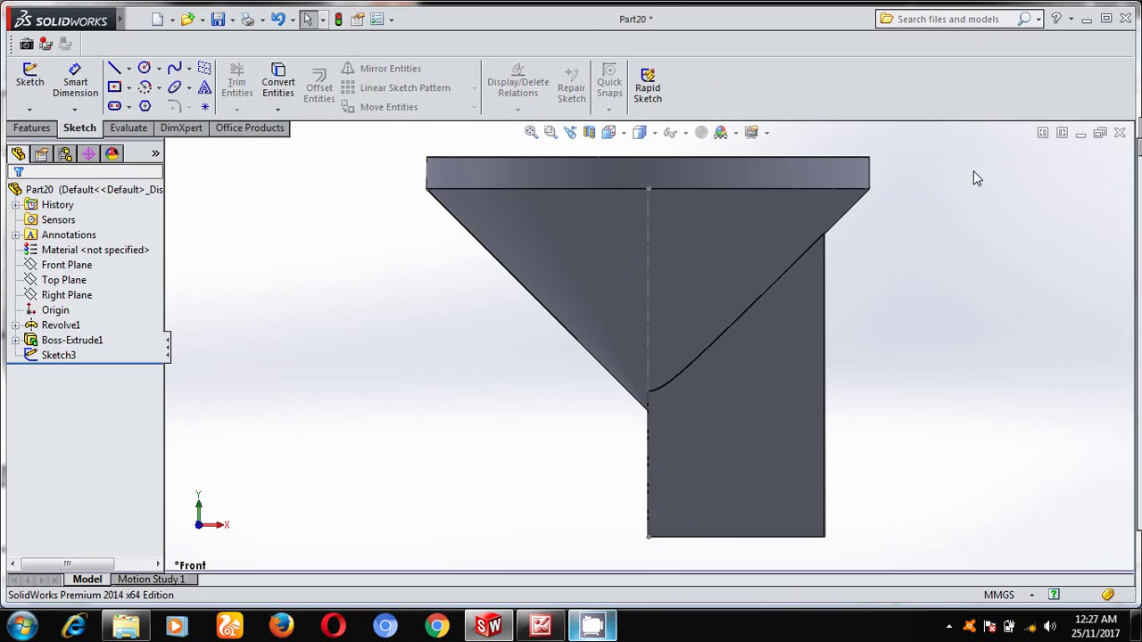
pyautogui.press('space')
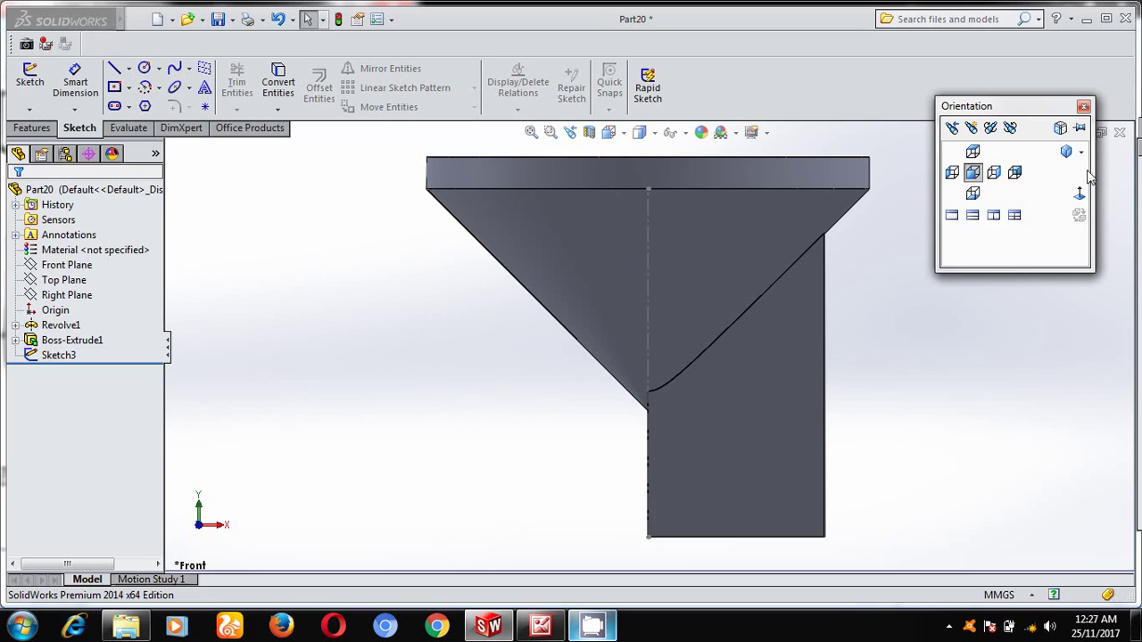
# - Circular-pattern Boss-Extrude1 into 3 instances over 360° about the Sketch3 centerline
pyautogui.click(1066, 151)
pyautogui.click(32, 128)
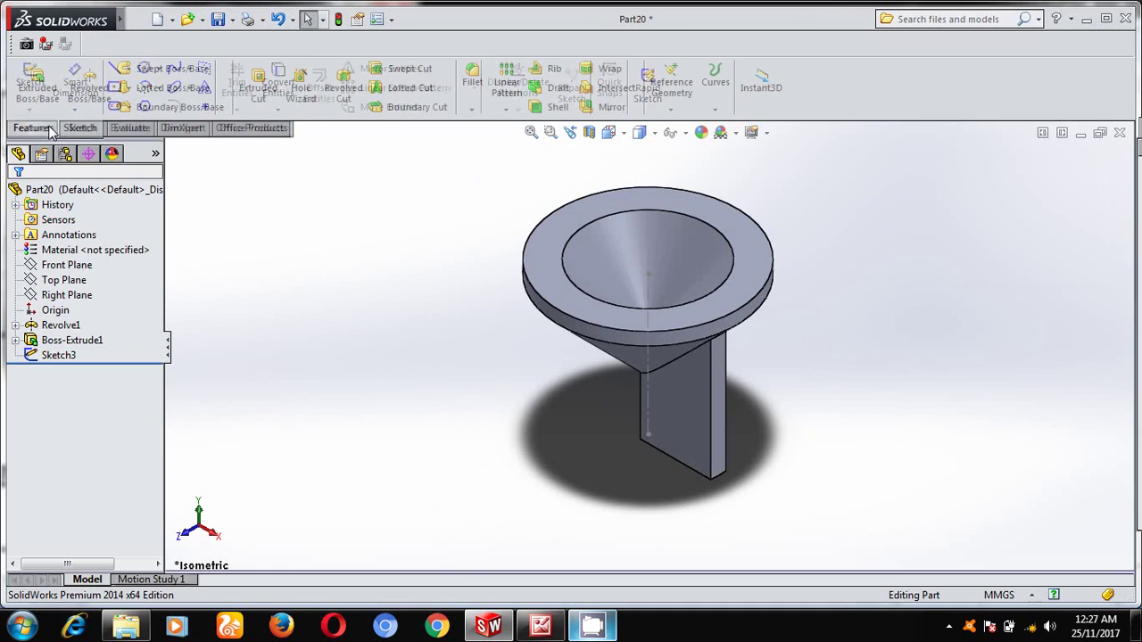
pyautogui.click(505, 109)
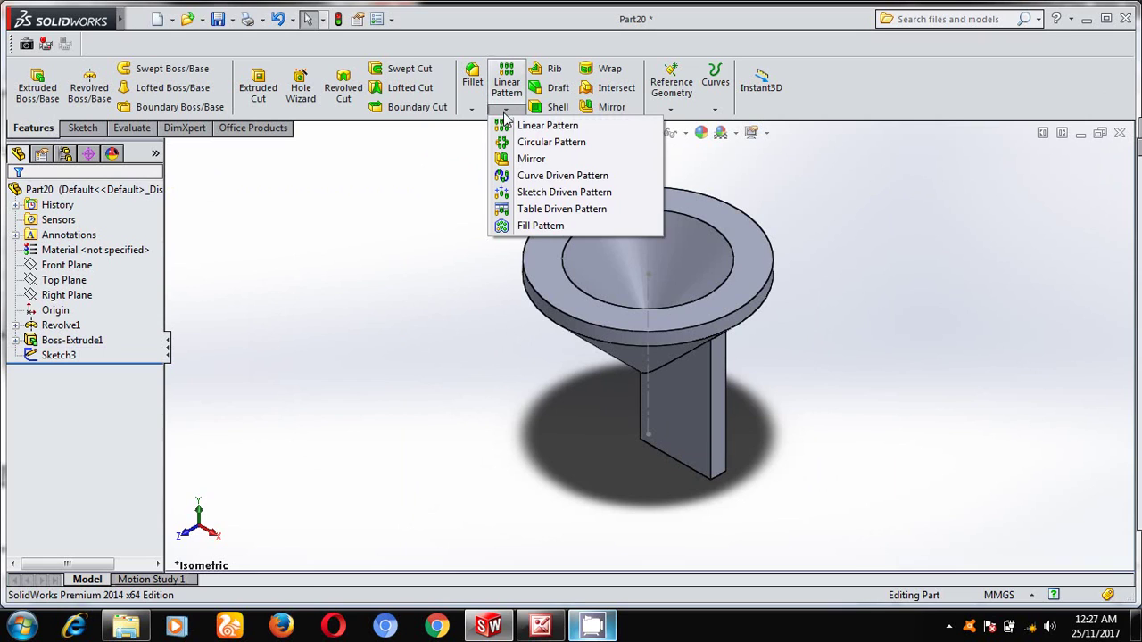
pyautogui.click(545, 143)
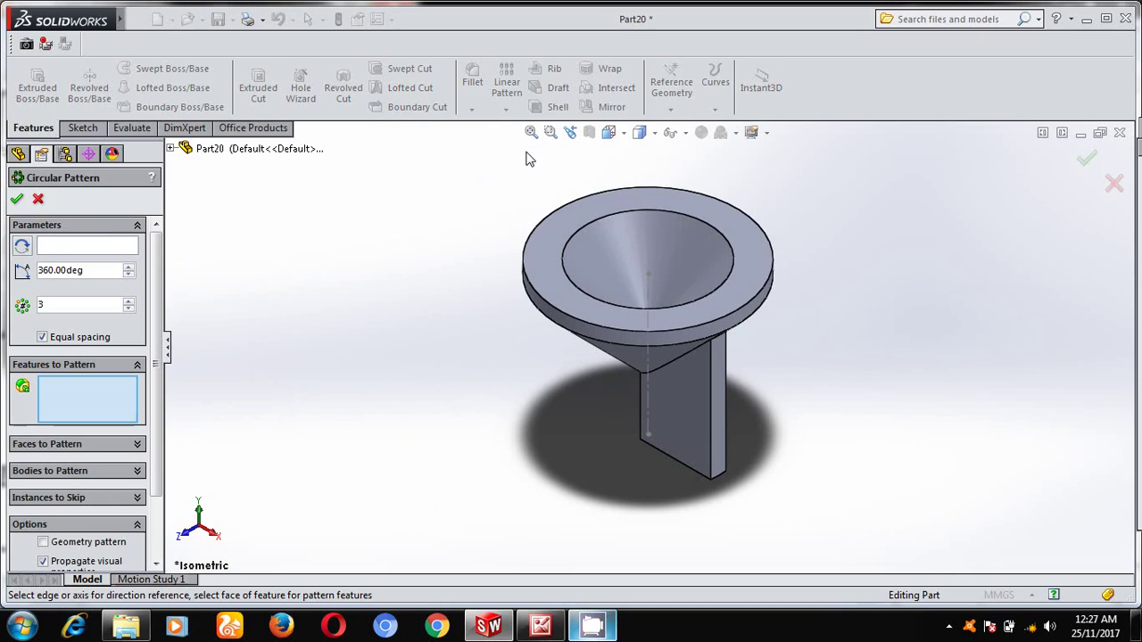
pyautogui.click(97, 246)
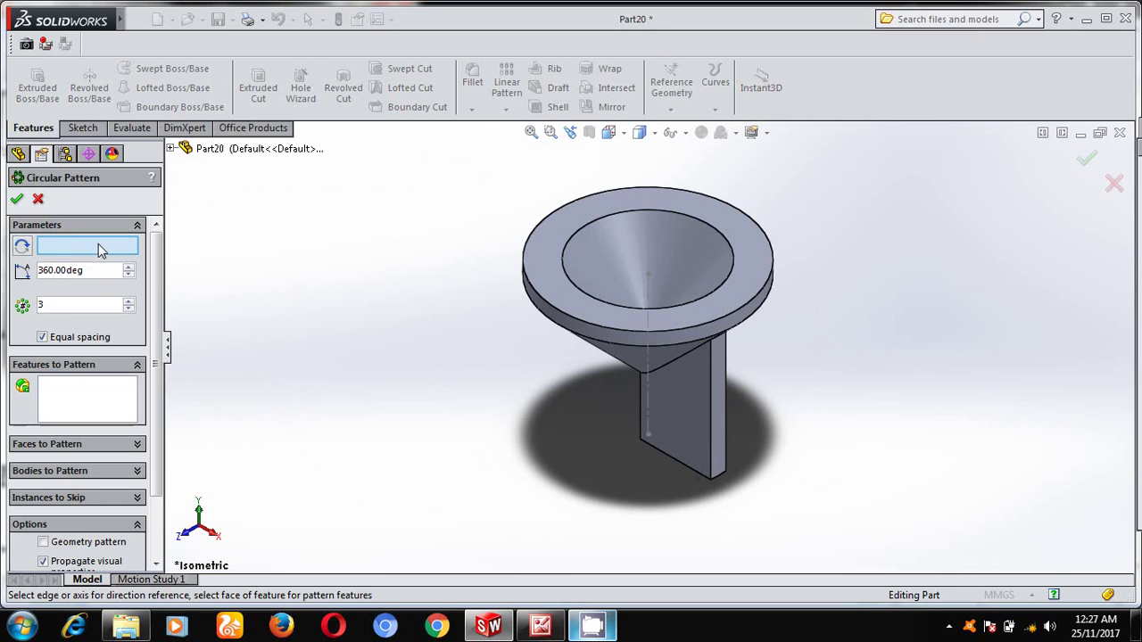
pyautogui.click(648, 370)
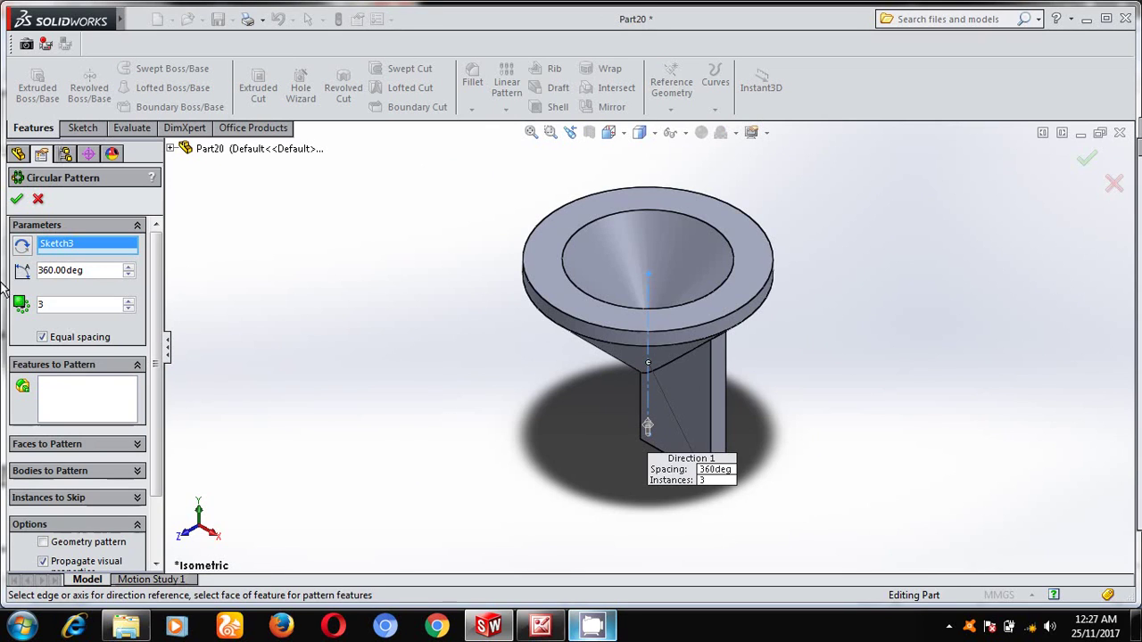
pyautogui.click(62, 395)
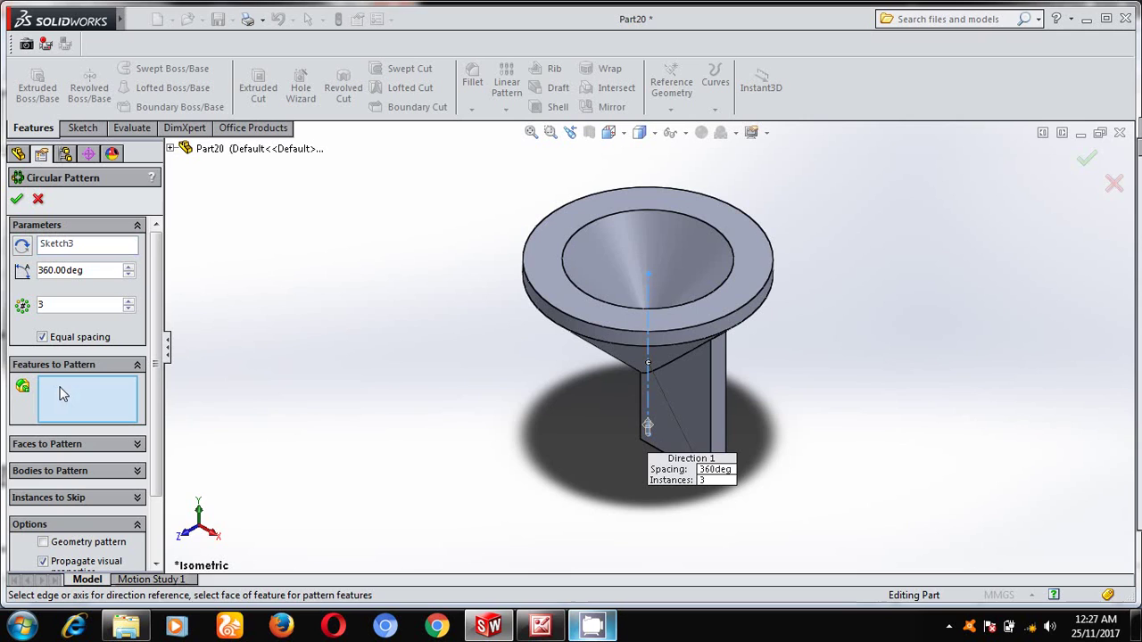
pyautogui.click(172, 149)
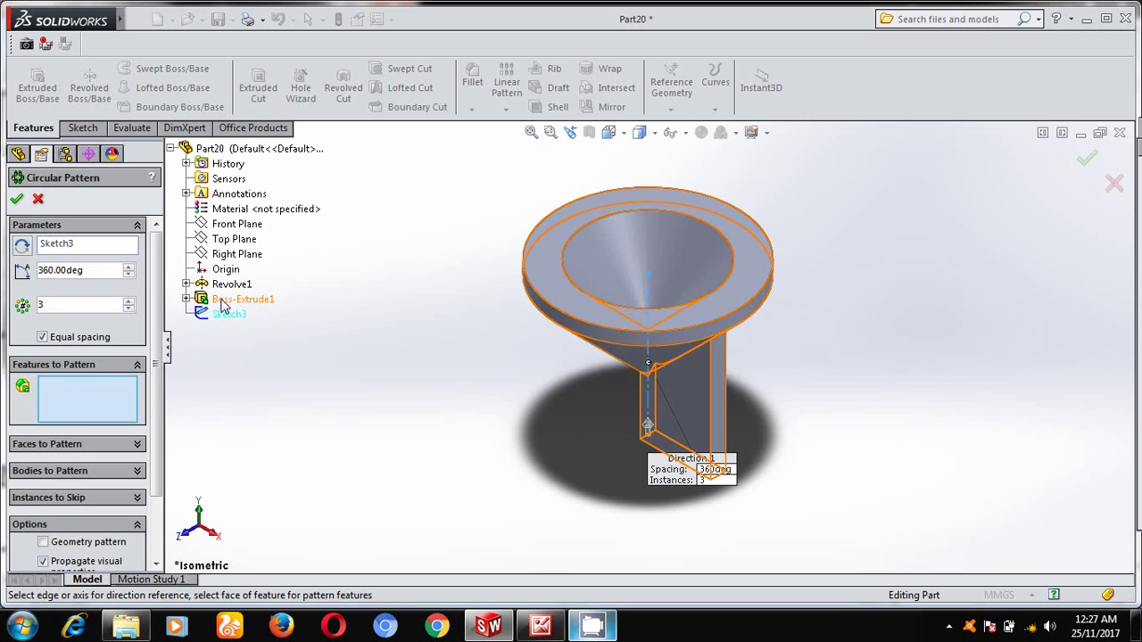
pyautogui.click(225, 303)
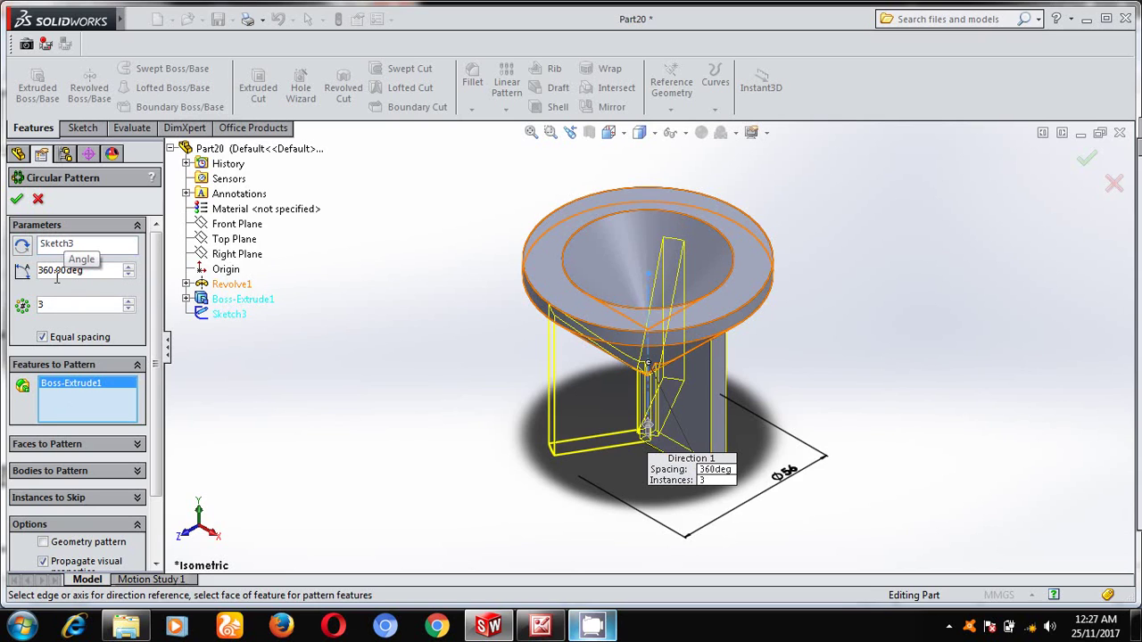
pyautogui.click(17, 200)
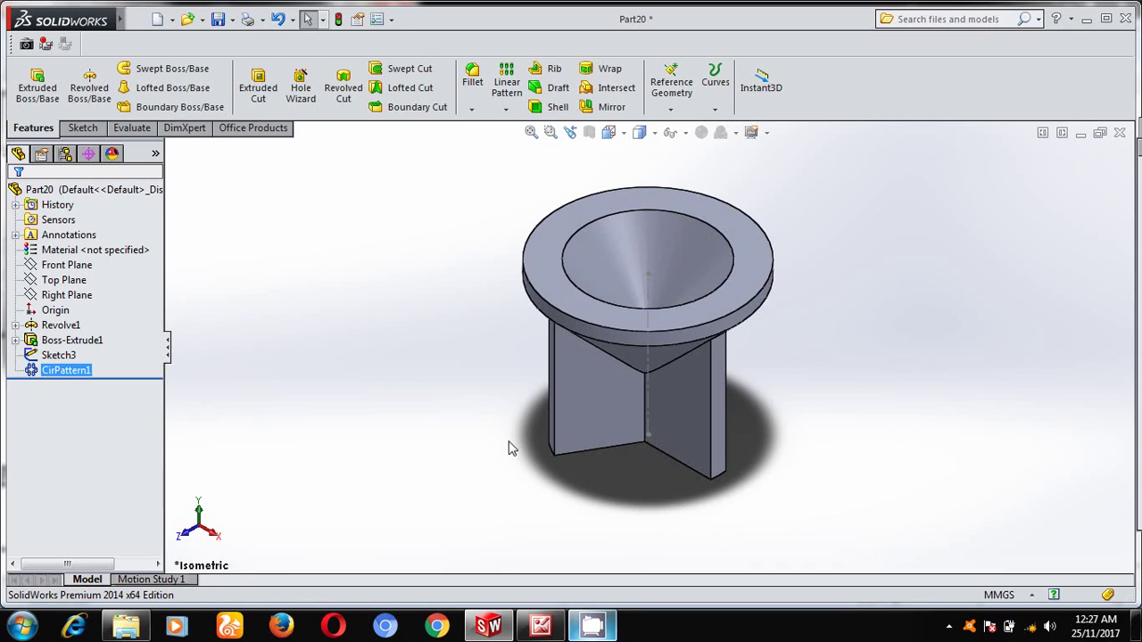
pyautogui.click(541, 625)
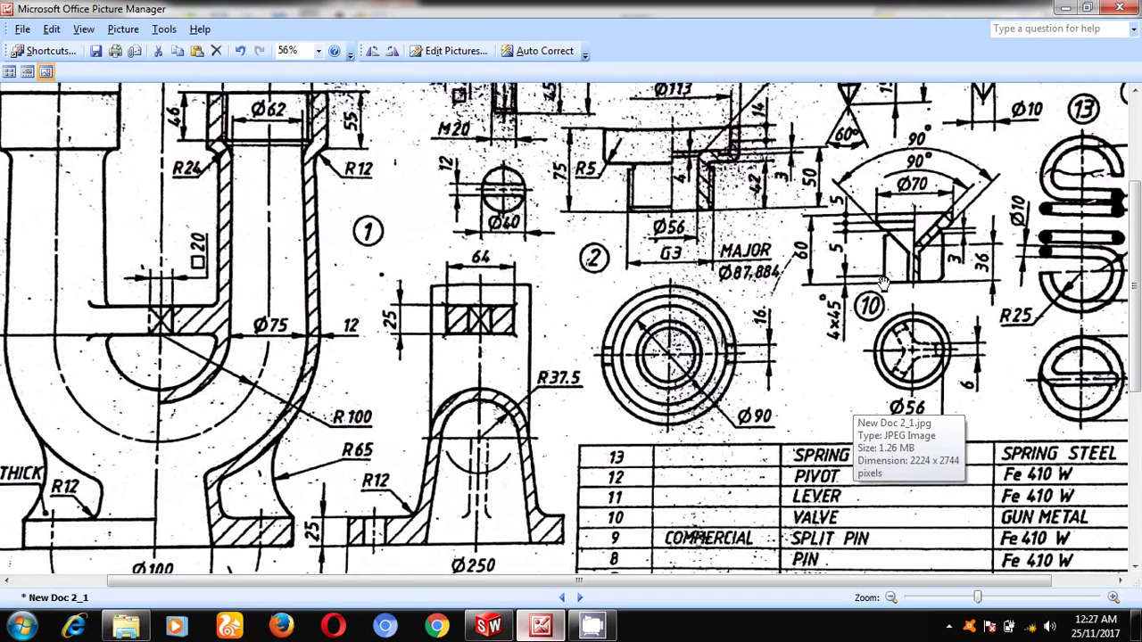
pyautogui.click(491, 627)
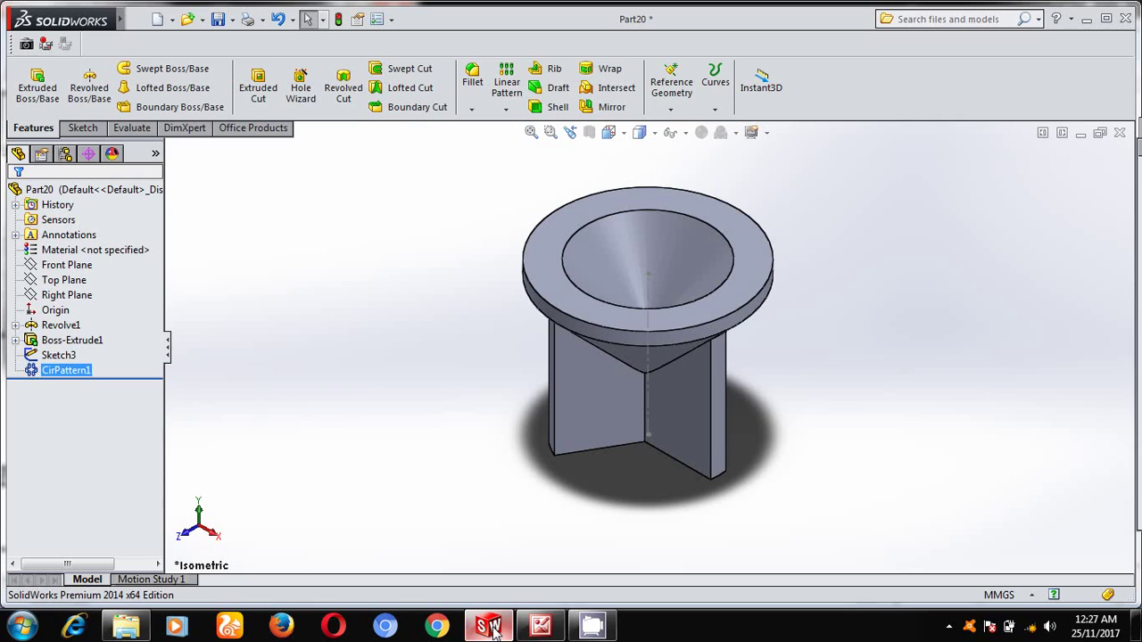
# - Apply a 4 mm × 45° chamfer to the bottom edges of the three patterned fins
pyautogui.click(474, 111)
pyautogui.click(507, 144)
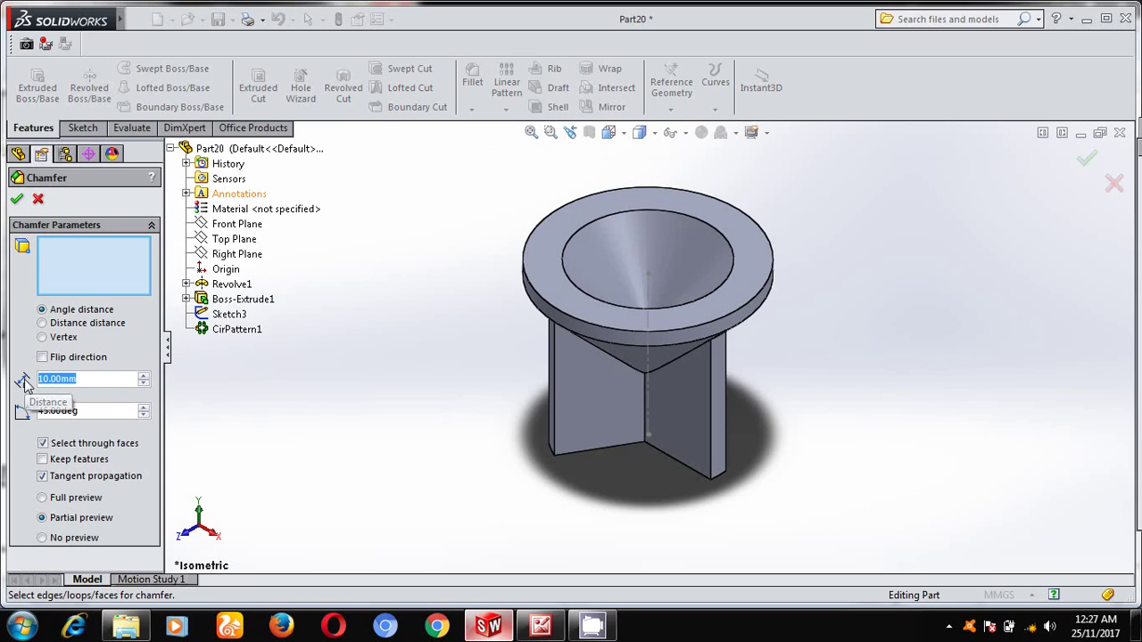
pyautogui.write('4')
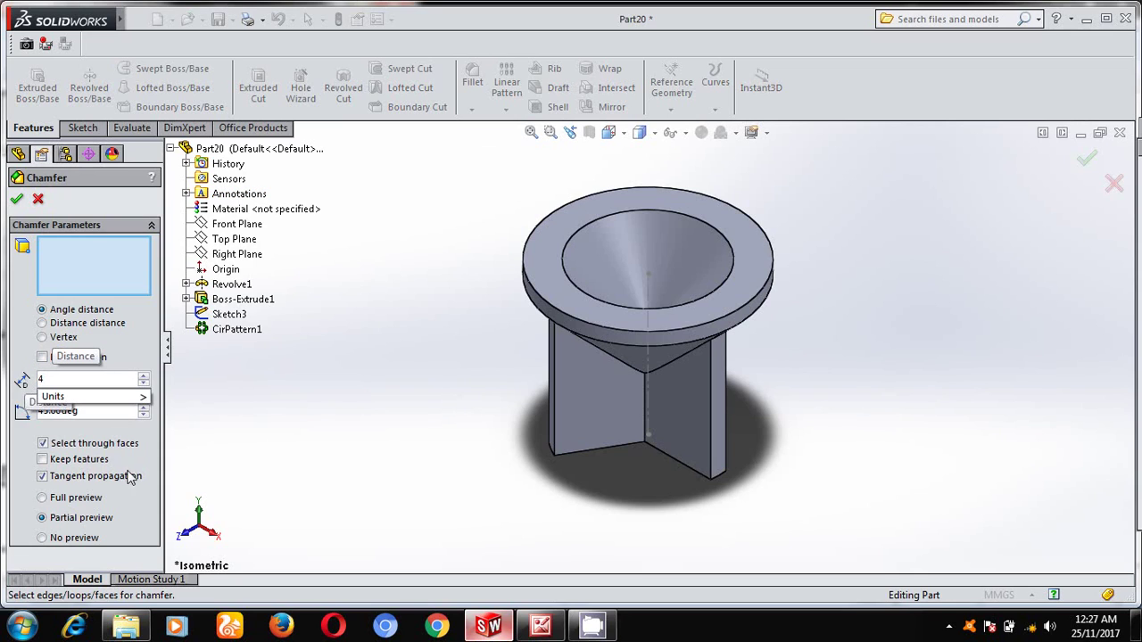
pyautogui.moveTo(670, 487); pyautogui.dragTo(647, 396, button='middle')
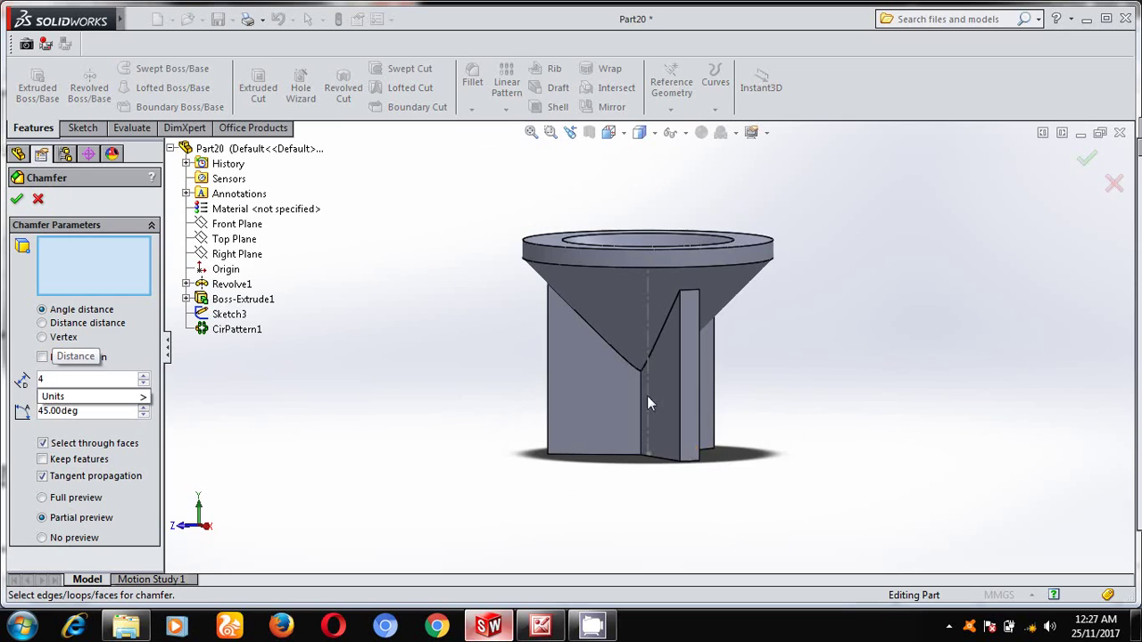
pyautogui.click(688, 464)
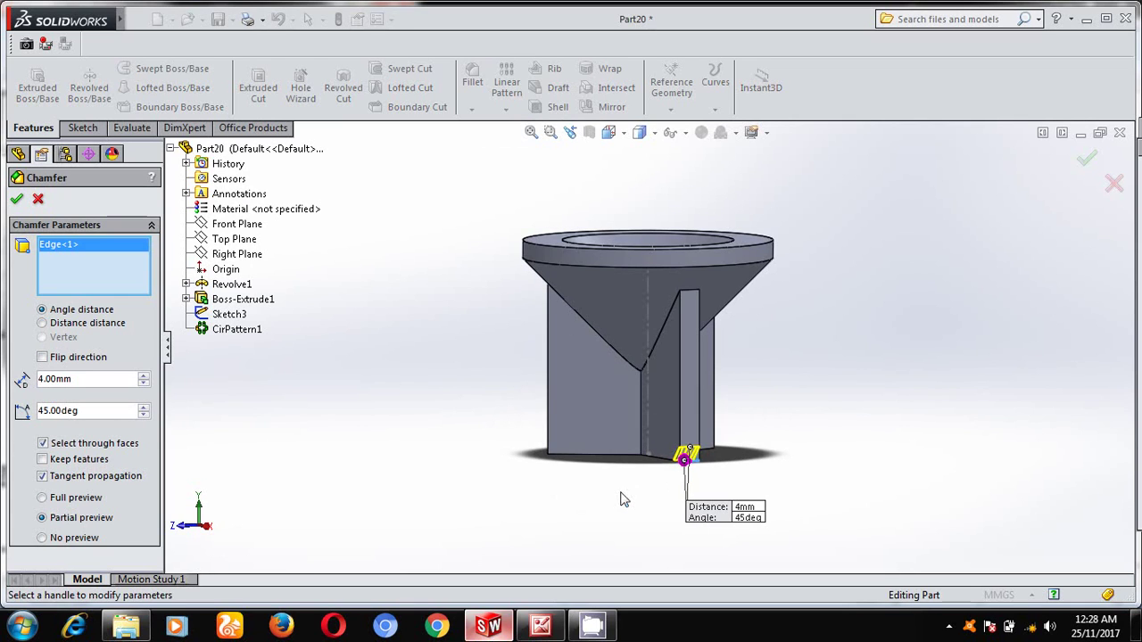
pyautogui.moveTo(623, 499); pyautogui.dragTo(589, 447, button='middle')
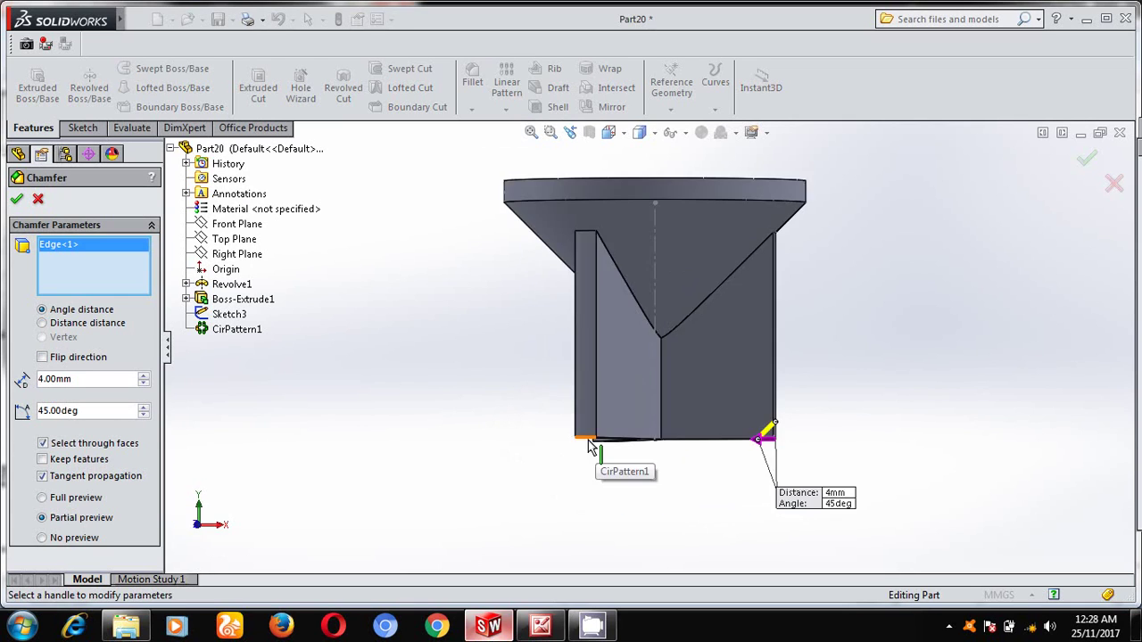
pyautogui.click(588, 441)
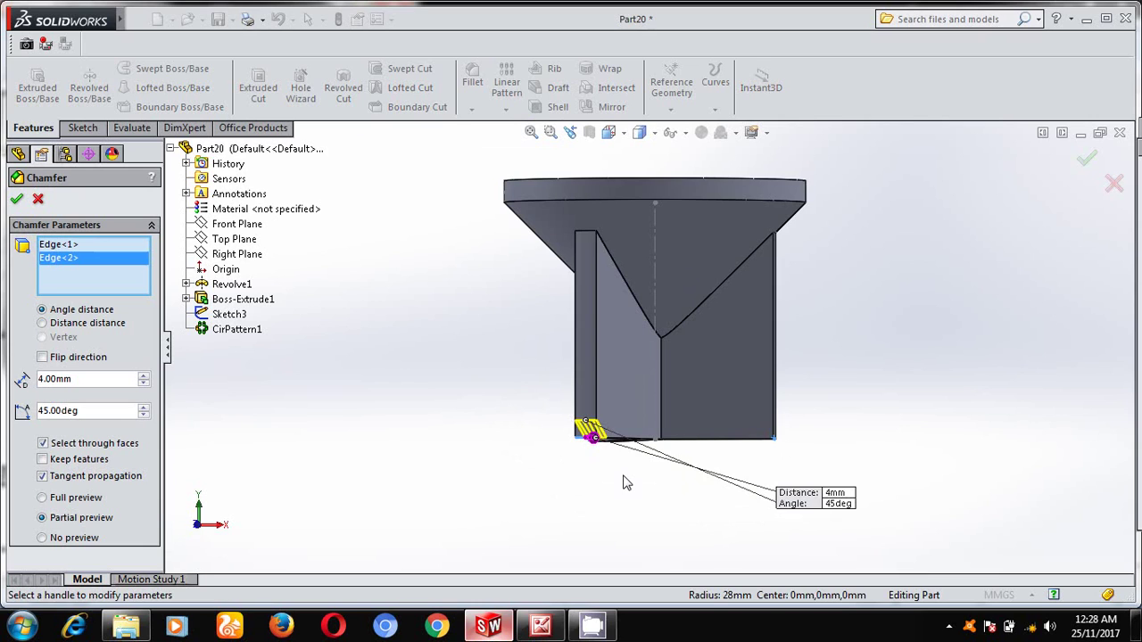
pyautogui.moveTo(626, 483); pyautogui.dragTo(720, 500, button='middle')
pyautogui.click(613, 440)
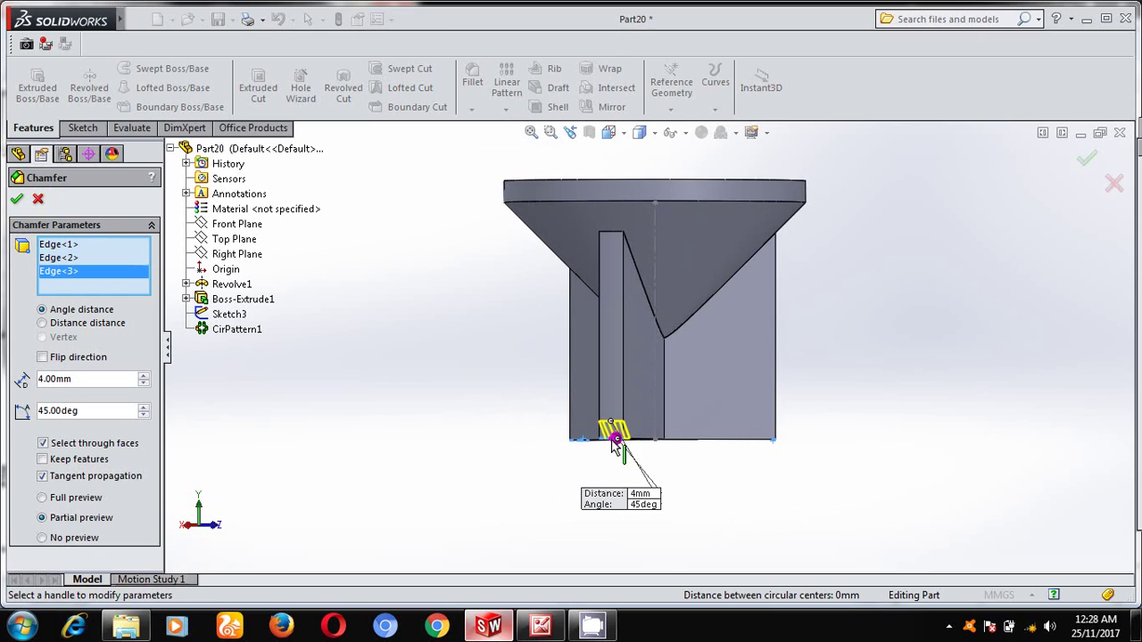
pyautogui.click(17, 199)
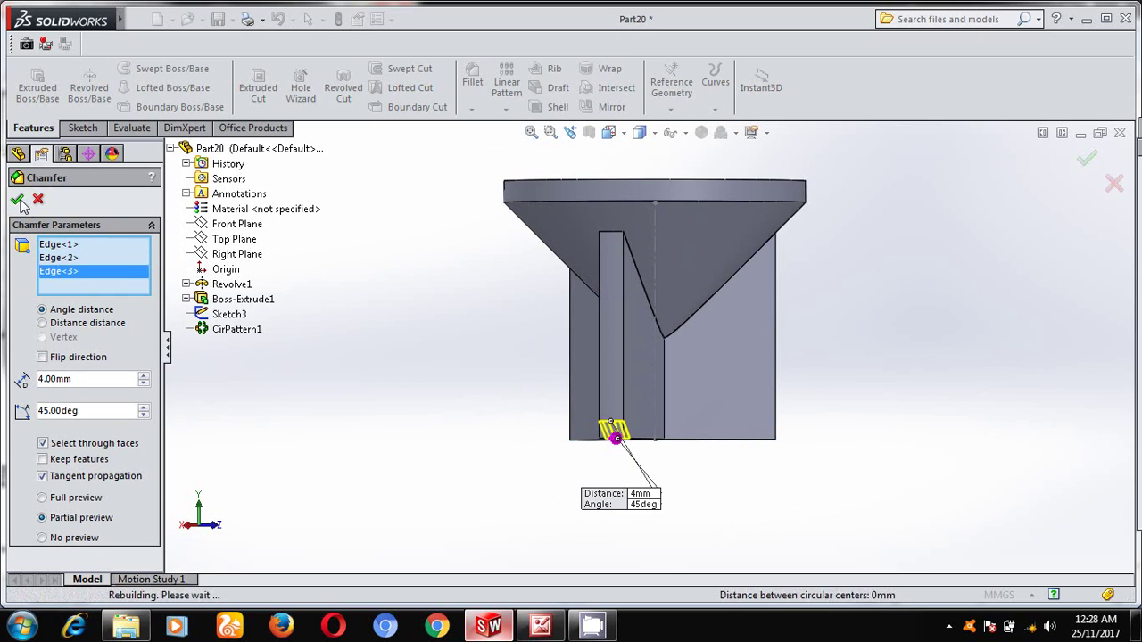
pyautogui.press('space')
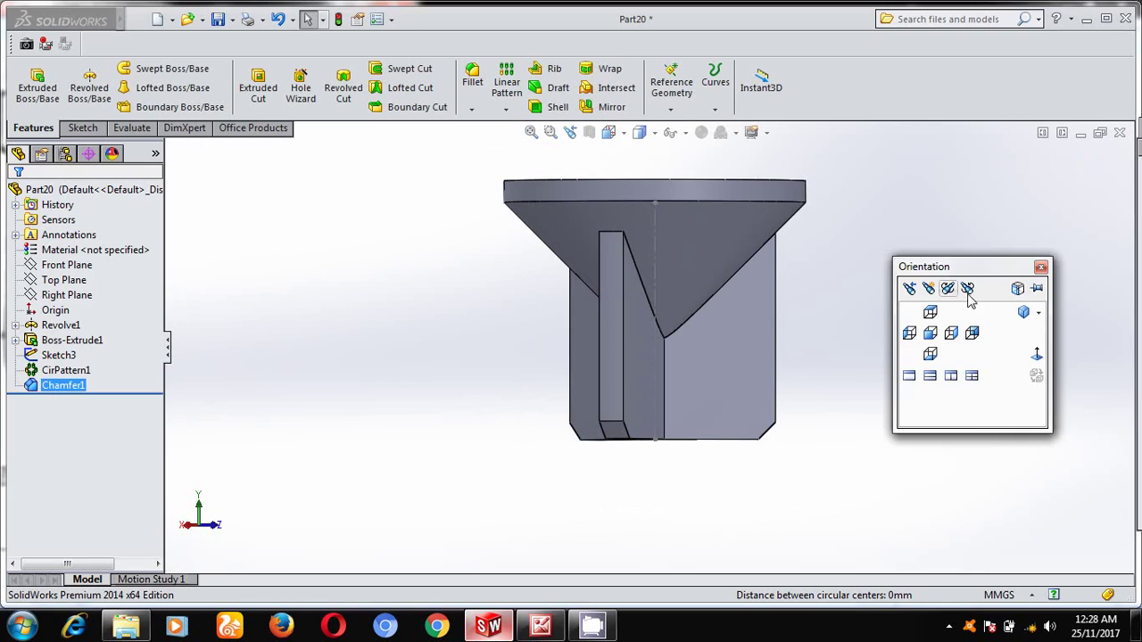